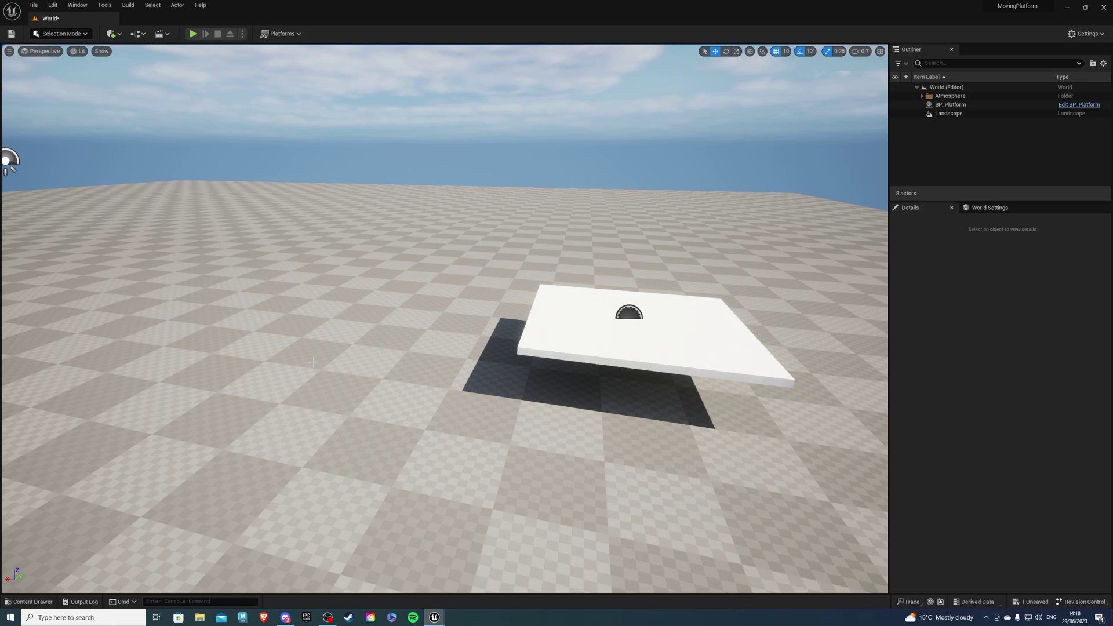
Play the level and run the character up to and onto the white moving platform
click(193, 34)
key(w)
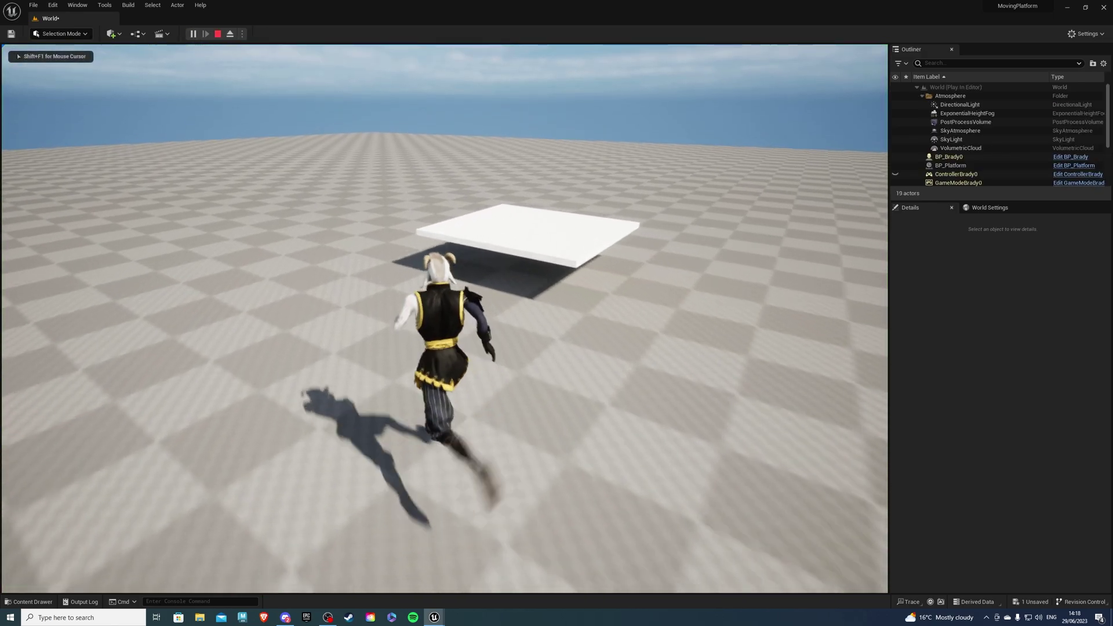
key(space)
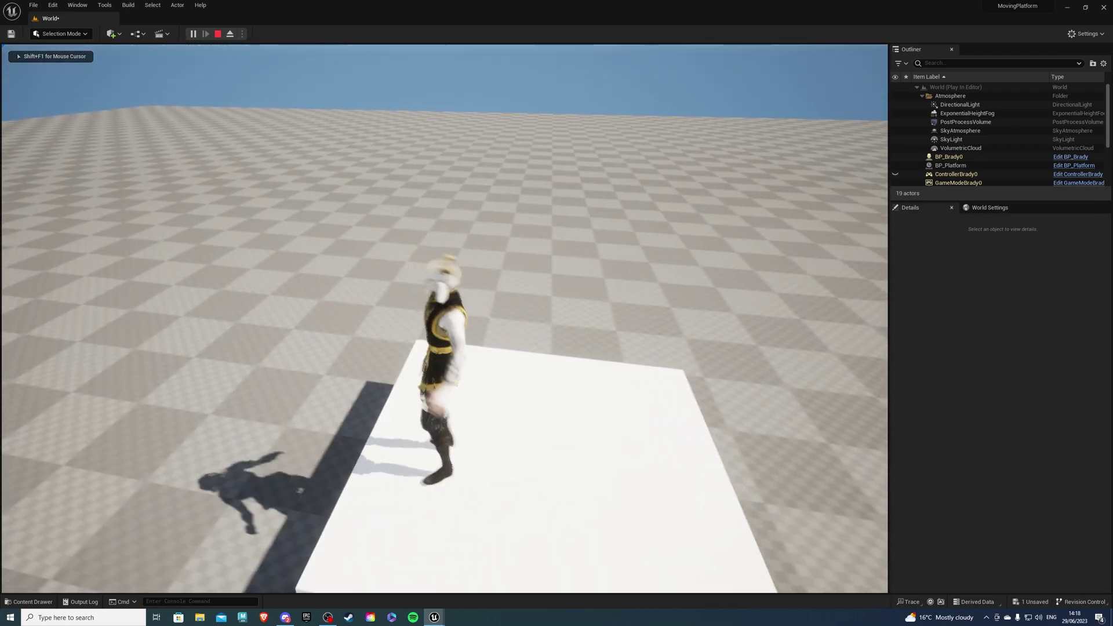
key(a)
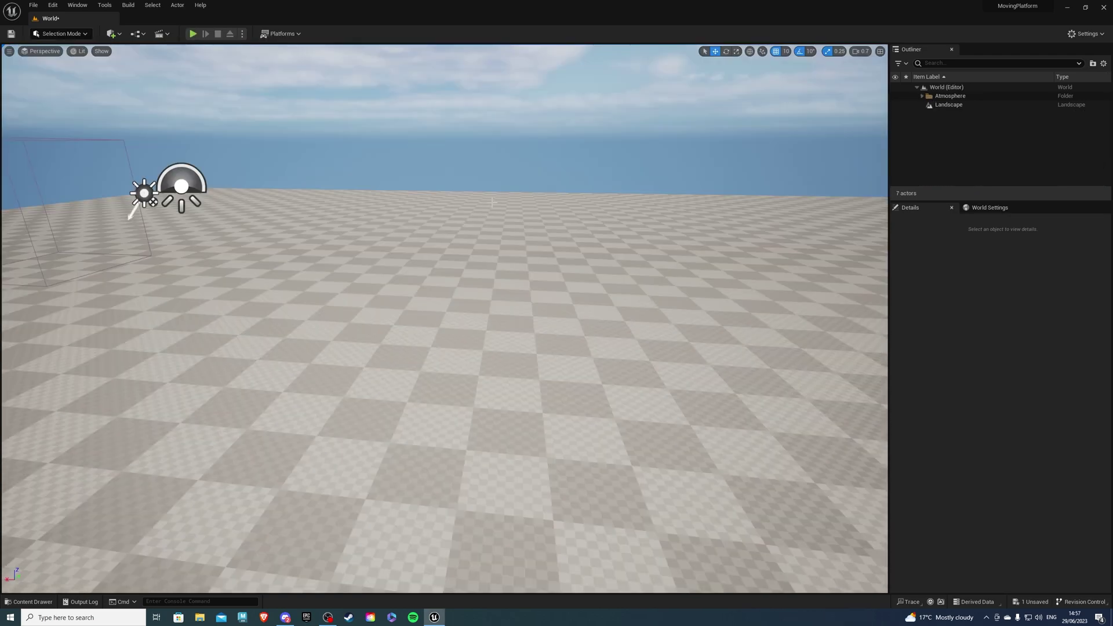
Create a folder named Platform inside the Content folder and open it
click(29, 602)
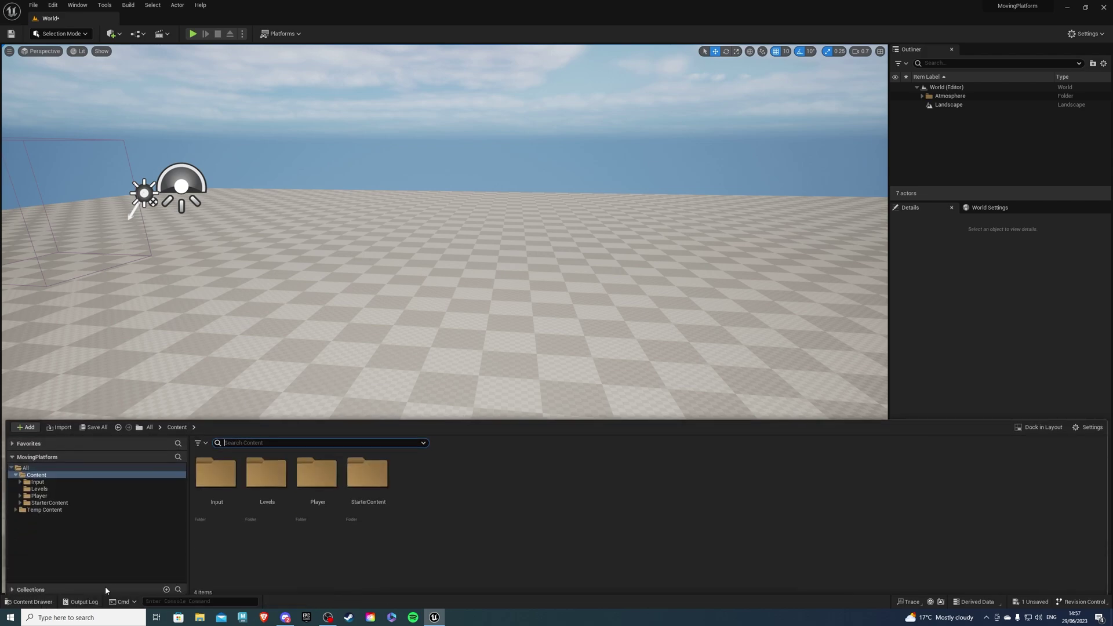
right_click(436, 489)
click(464, 215)
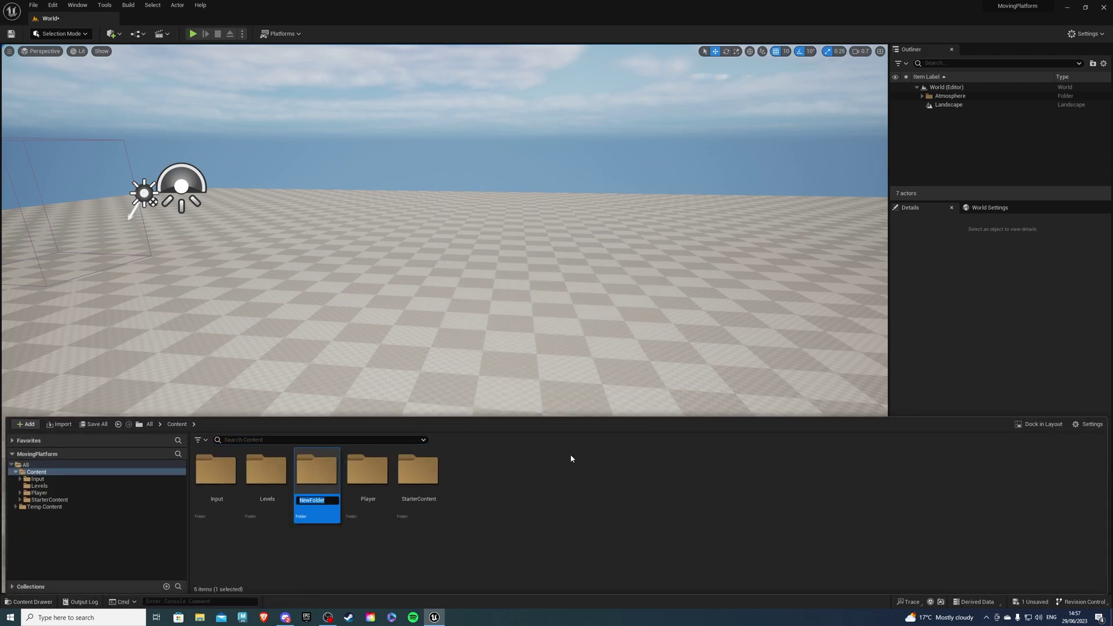
text(Platform)
key(Return)
double_click(325, 480)
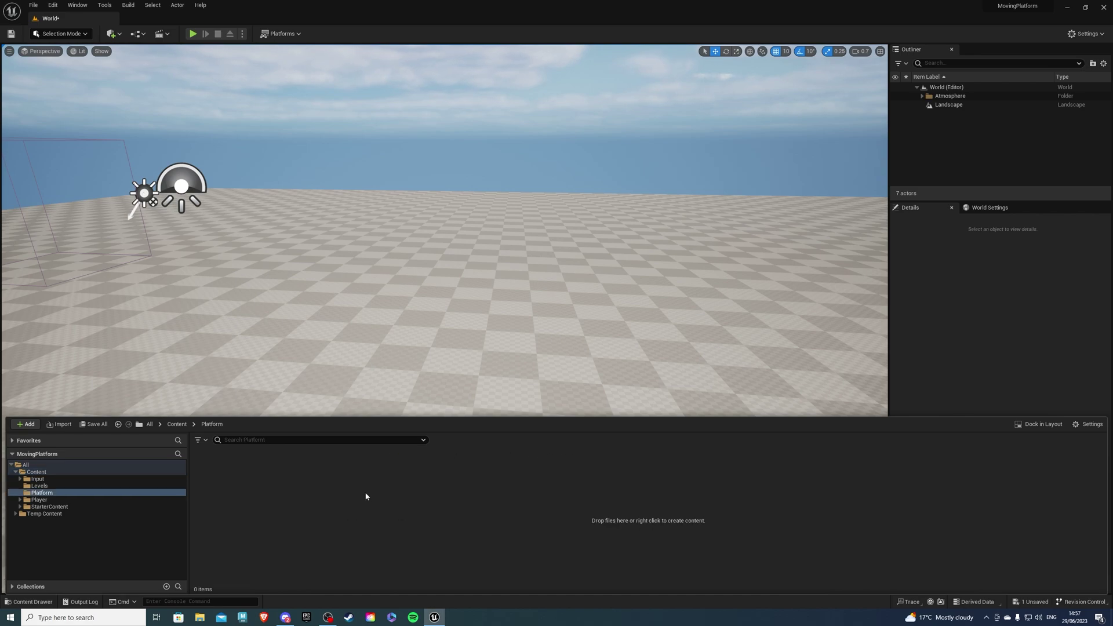
Create an Actor Blueprint class named BP_movingPlatform in the Platform folder and open it in a maximized editor
right_click(319, 497)
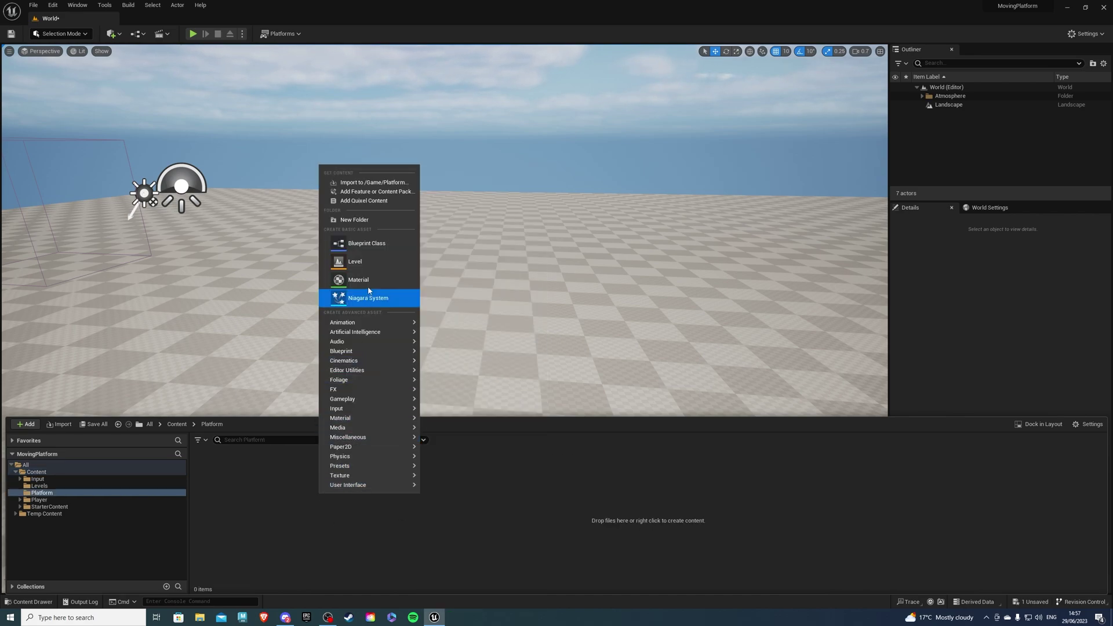
click(365, 244)
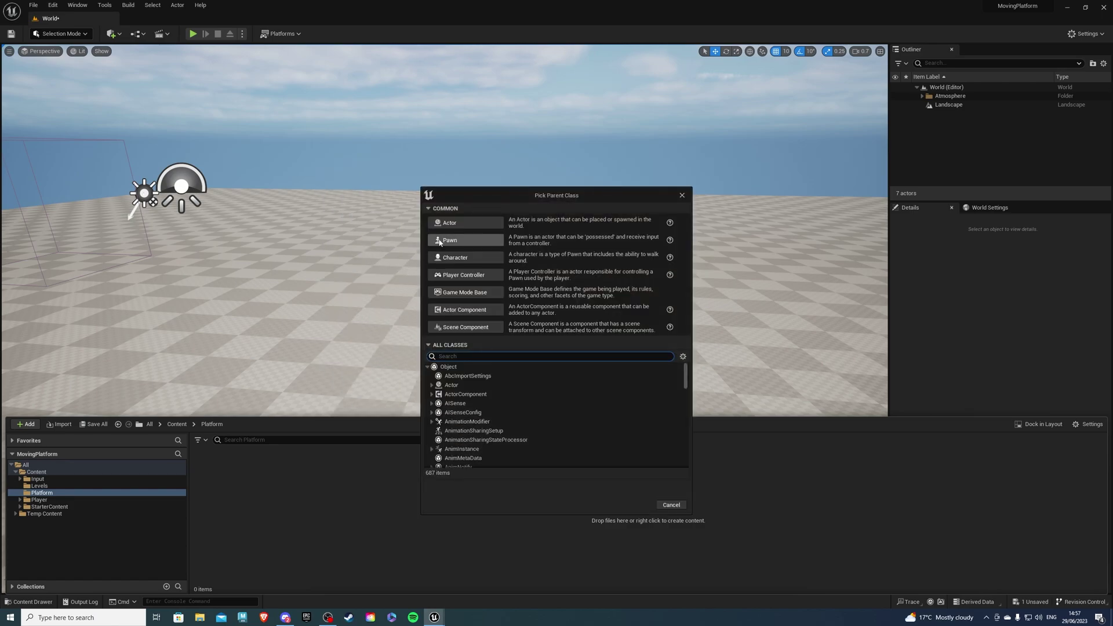
click(458, 223)
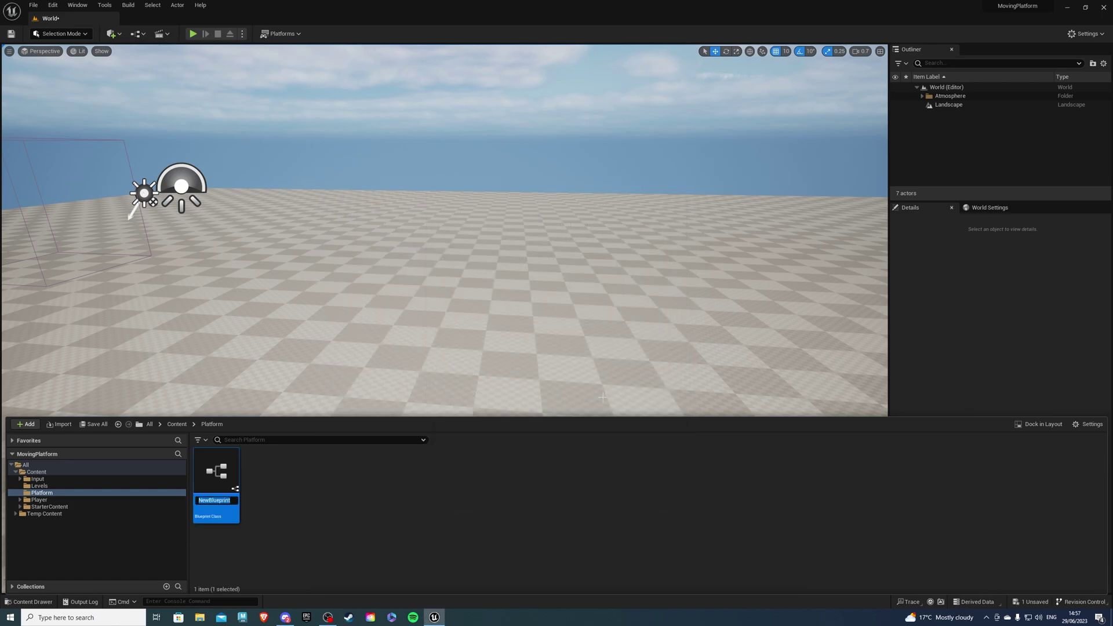
text(BP_movingPlatform)
key(Return)
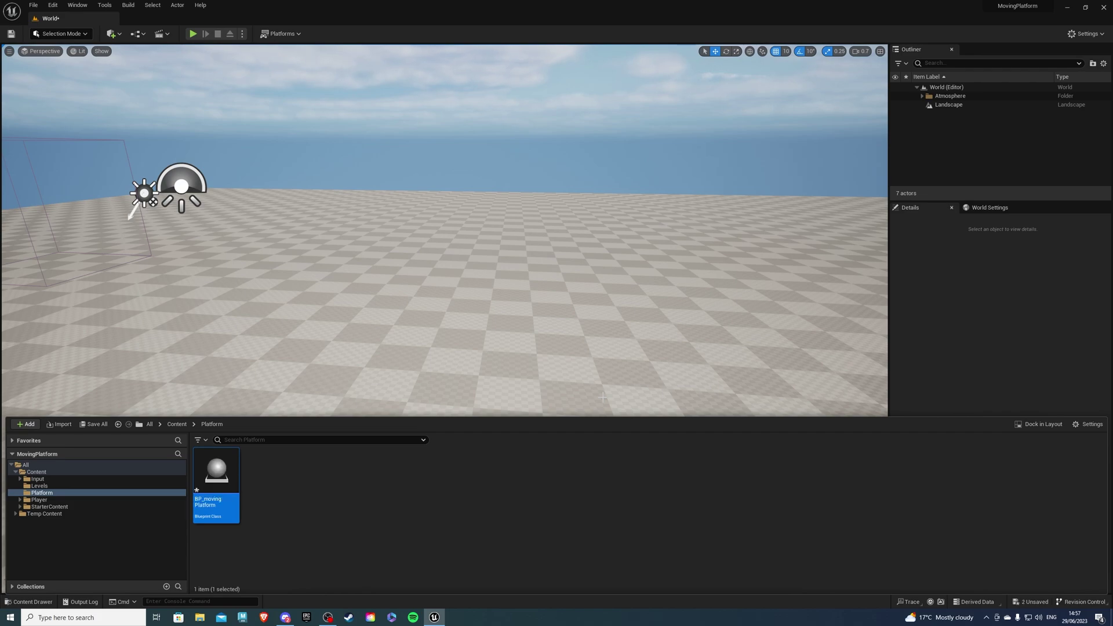
double_click(216, 481)
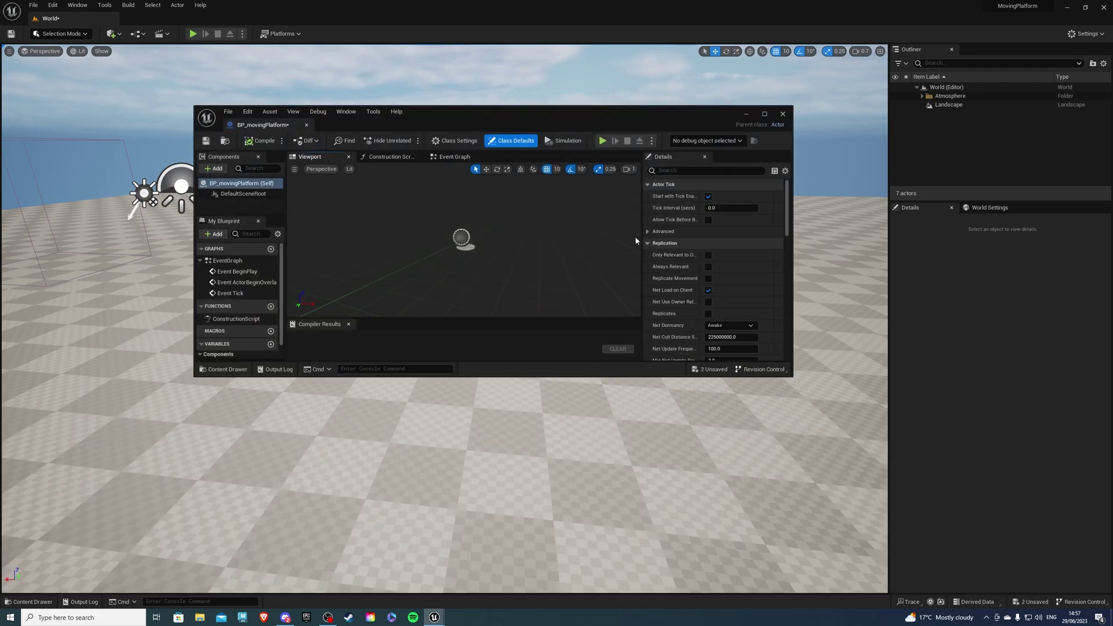
click(764, 114)
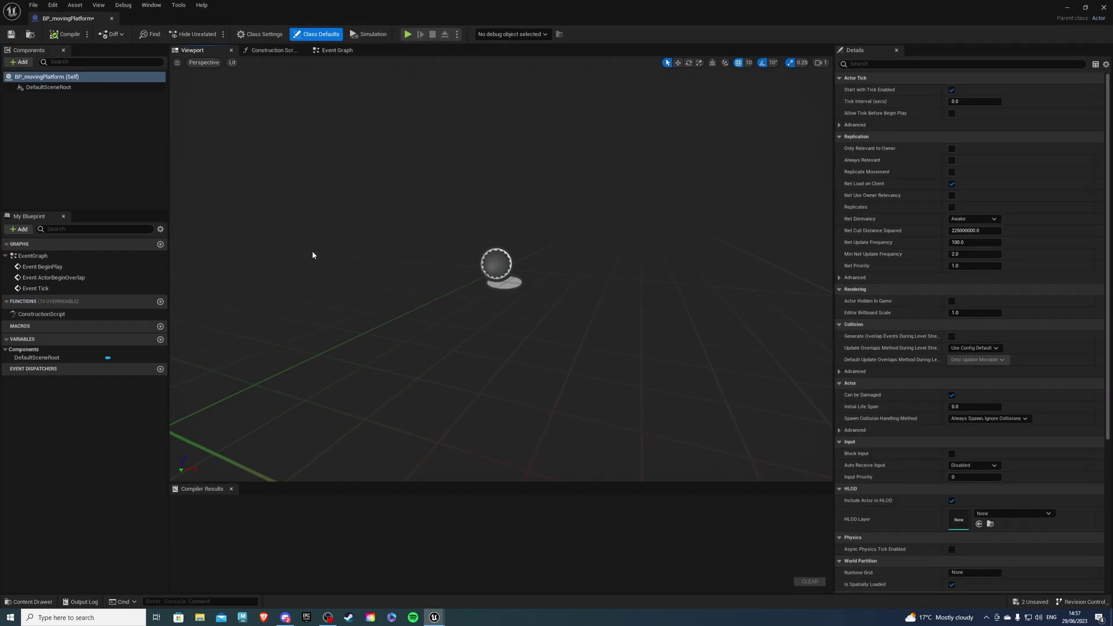
Add a Cube component to the blueprint and name it Platform
click(19, 62)
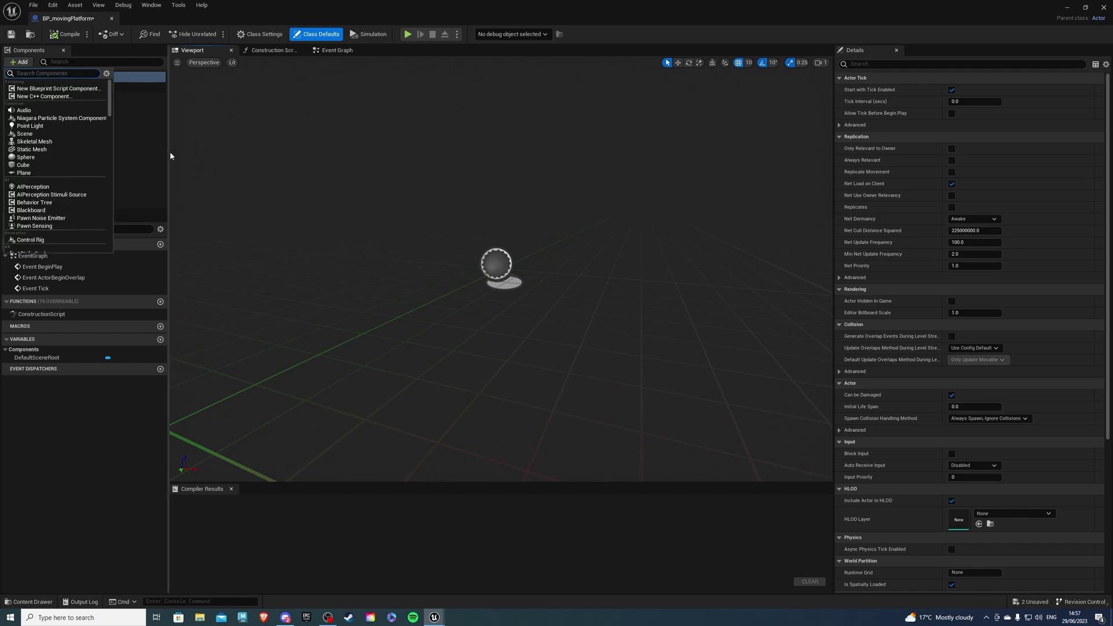
text(cube)
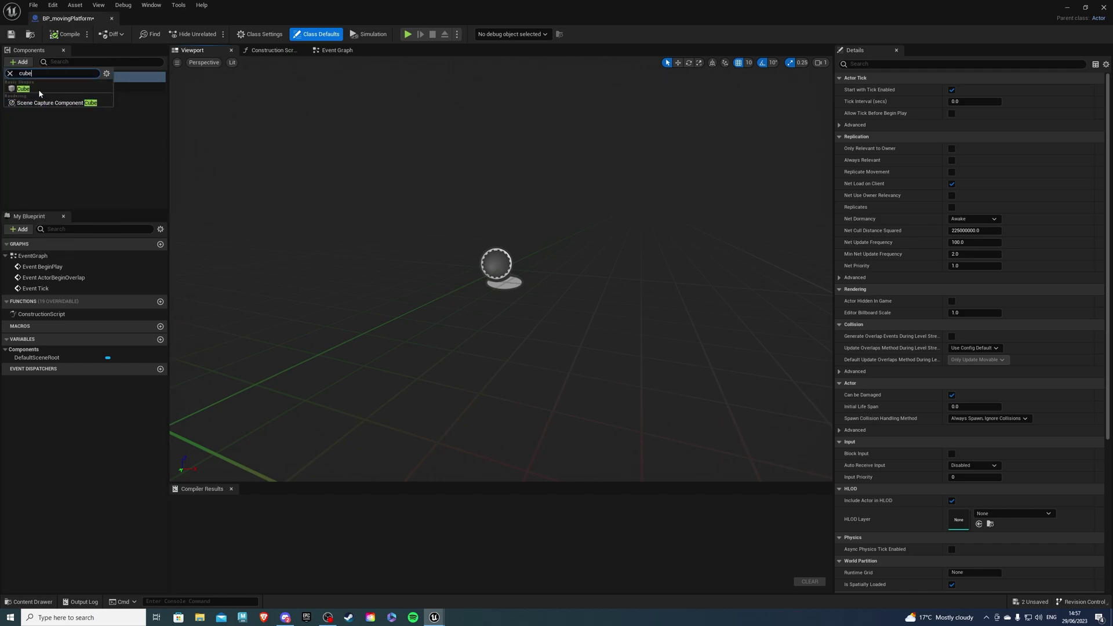
click(39, 89)
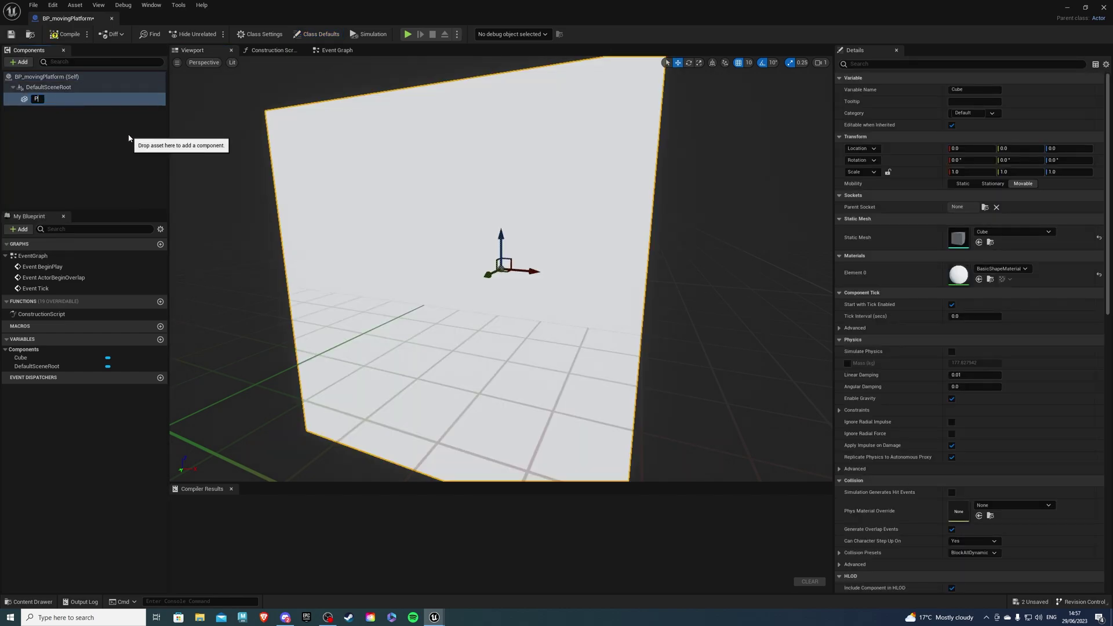
text(Platform)
key(Return)
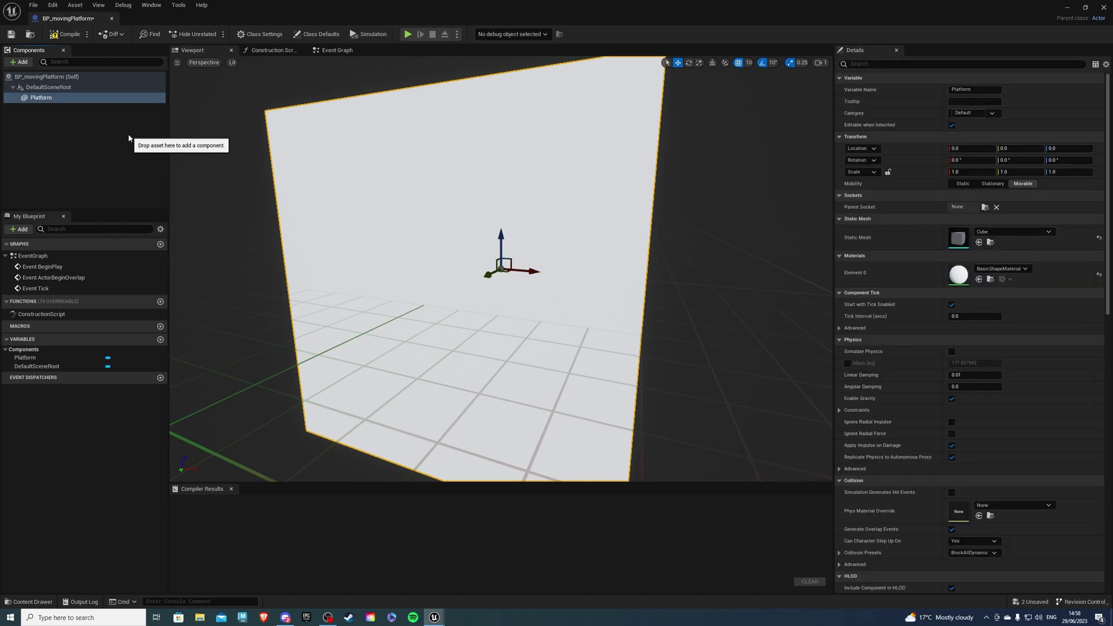
Set the Platform cube's scale to 3 in X, 3 in Y and 0.1 in Z
click(973, 171)
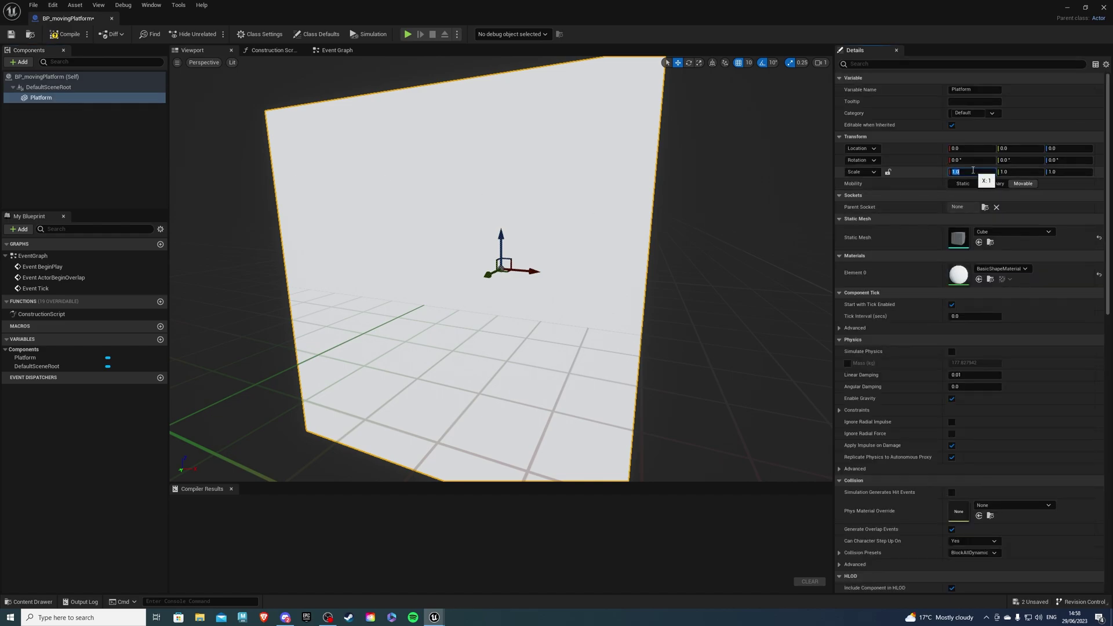
text(3)
click(1020, 171)
text(3)
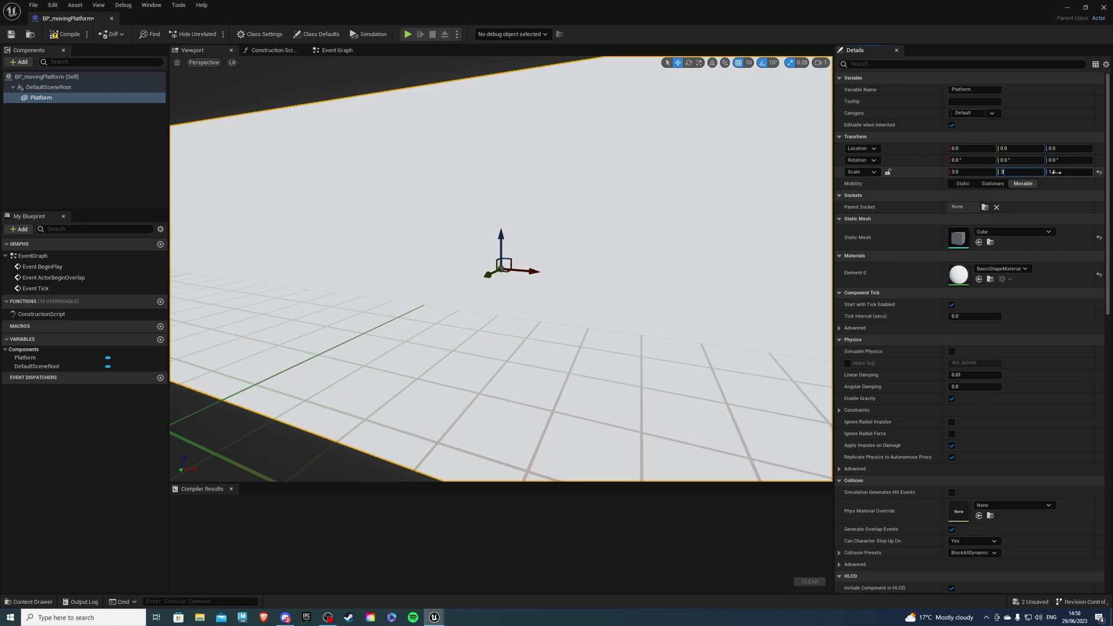
click(1066, 172)
text(0.1)
key(Return)
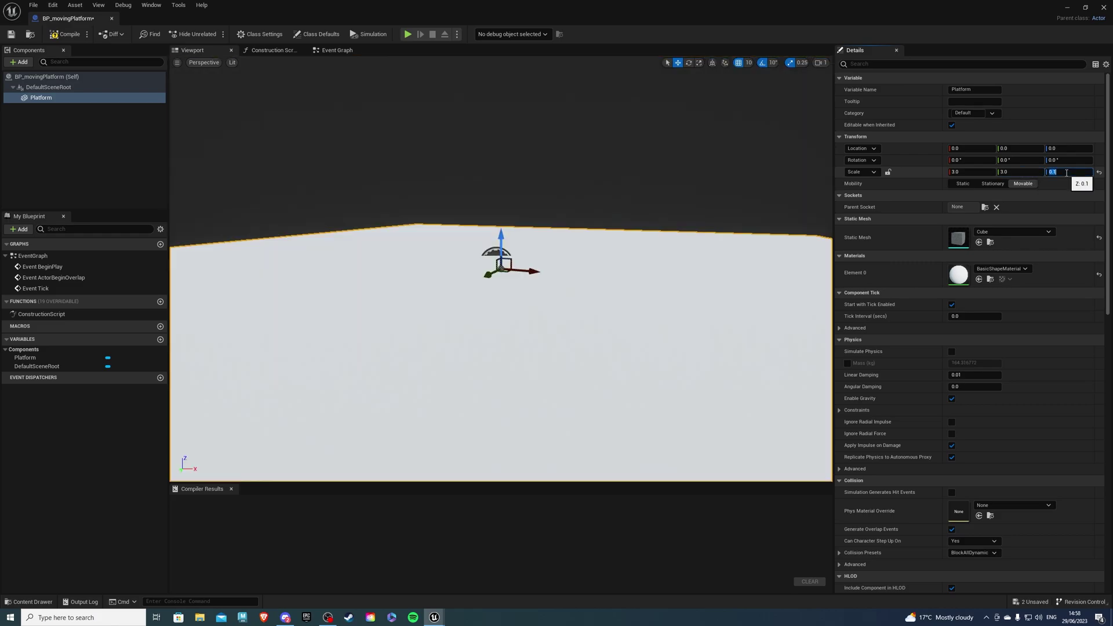
right_drag(561, 330, 570, 399)
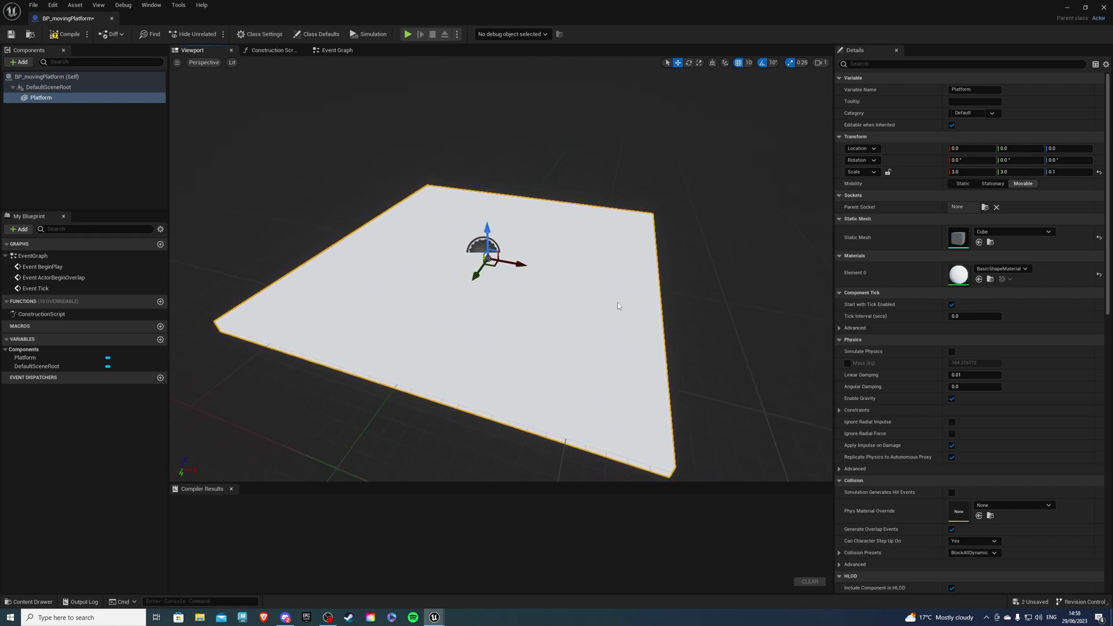
Assign the M_Wood_Floor_Walnut_Polished material to the Platform cube
click(1001, 268)
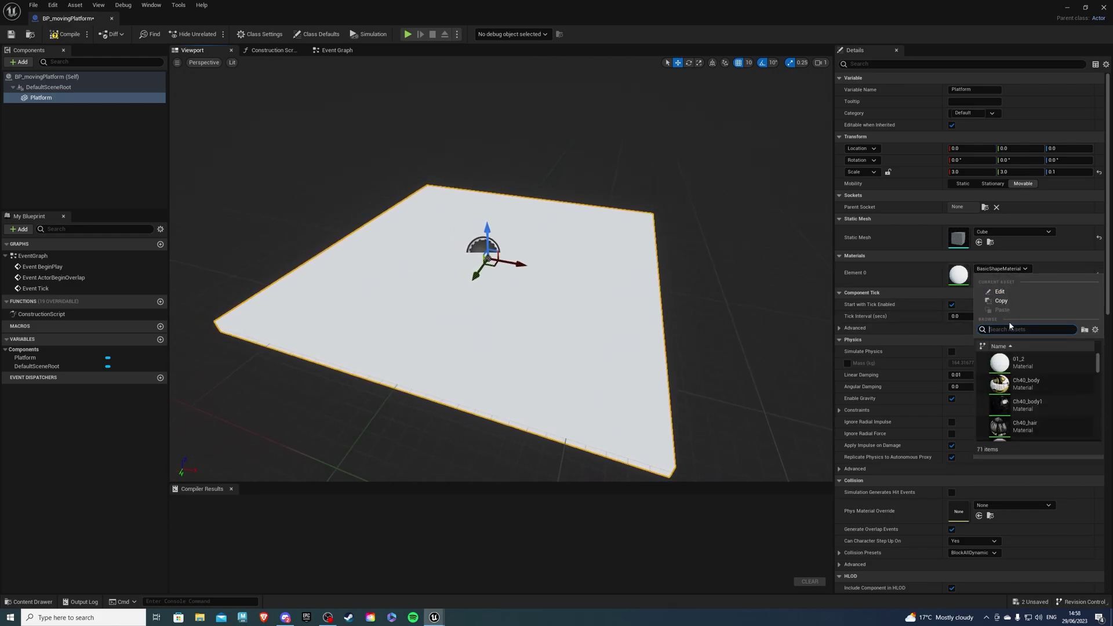
text(wood)
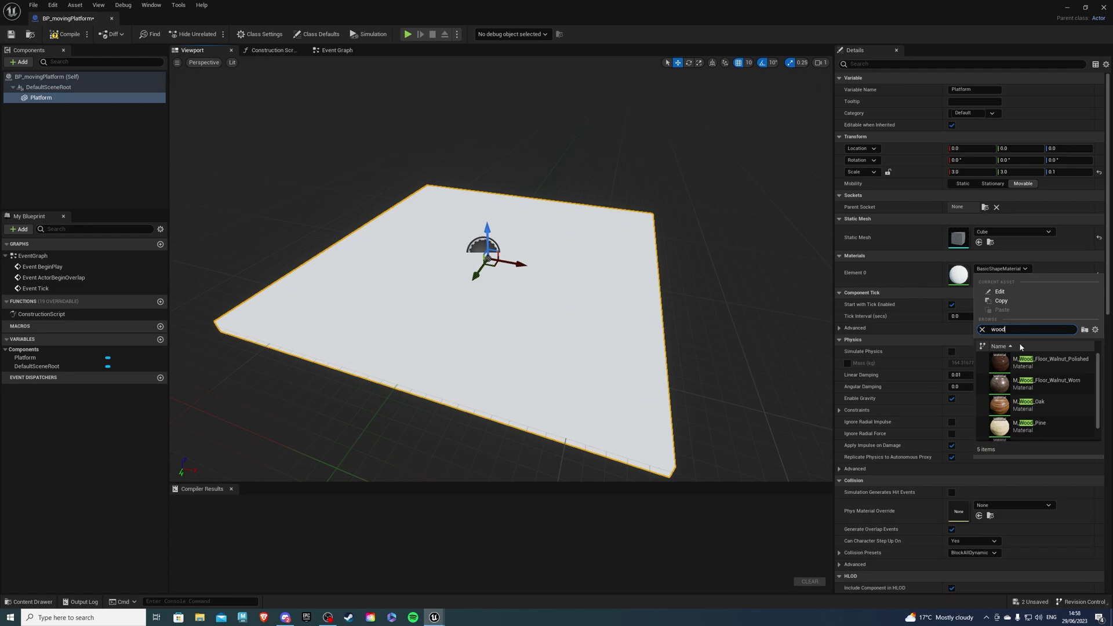
click(1006, 361)
right_drag(639, 251, 656, 241)
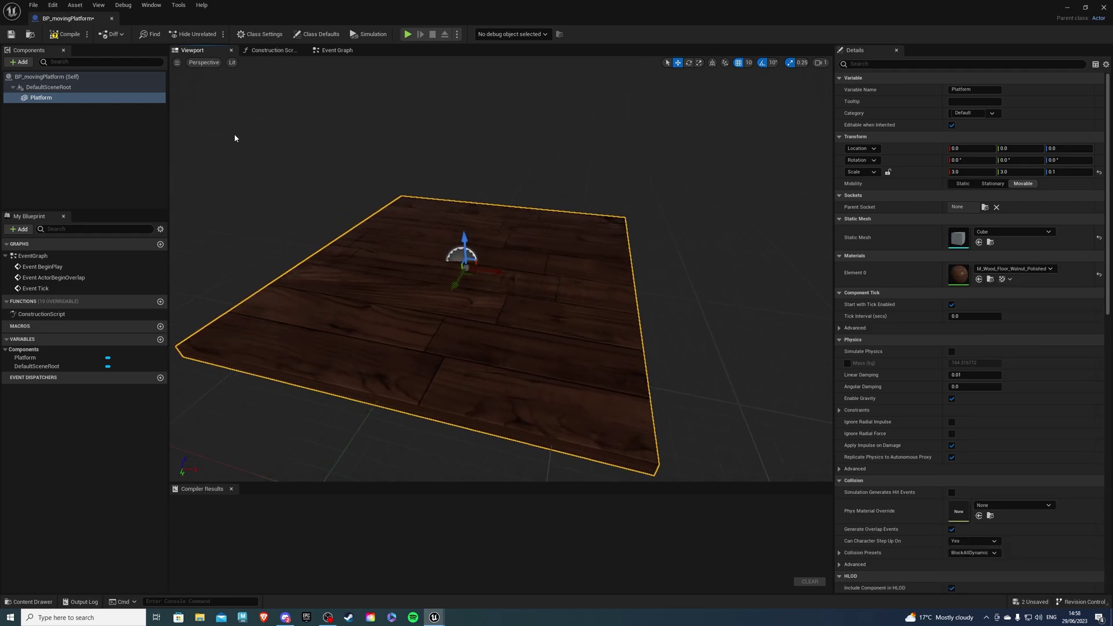
Add an Interp To Movement component to BP_movingPlatform, keeping its default name
click(46, 76)
click(19, 61)
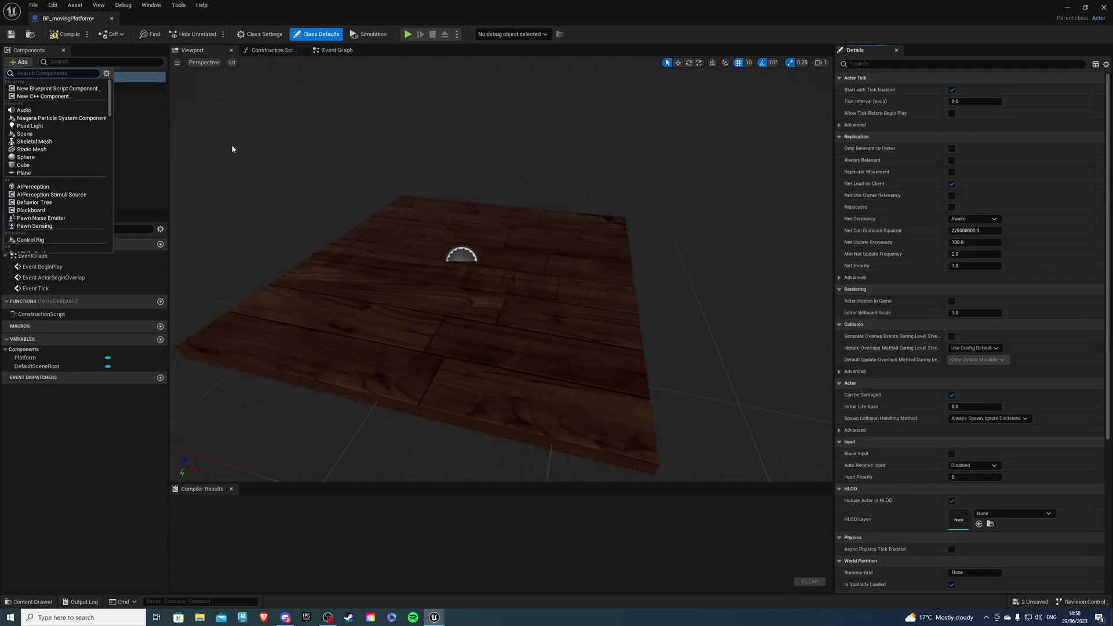
text(interp)
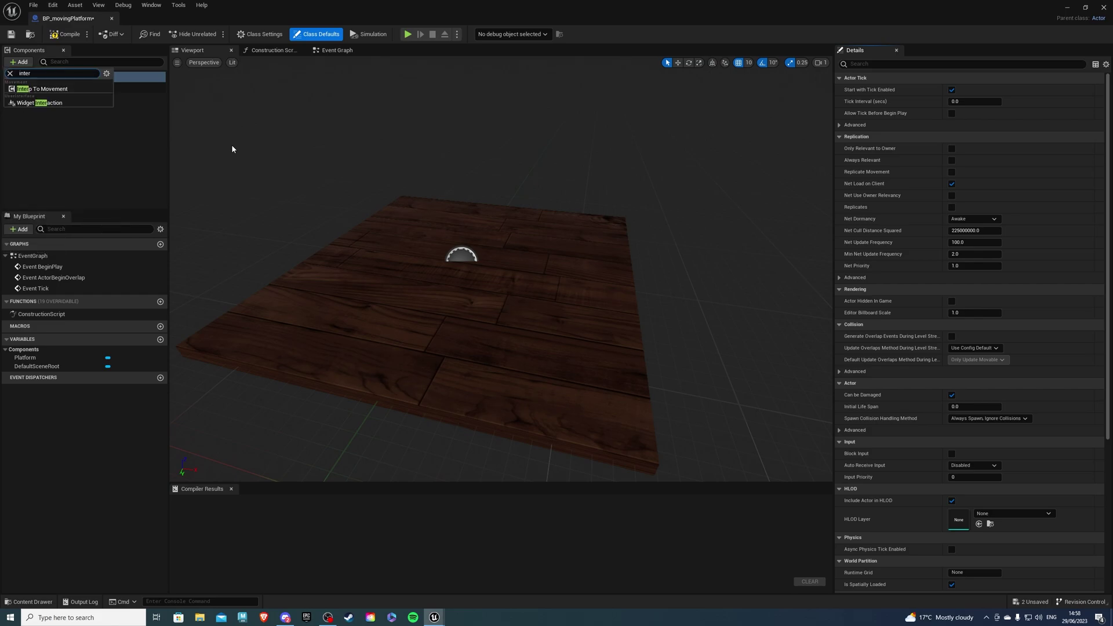
key(Return)
key(Return)
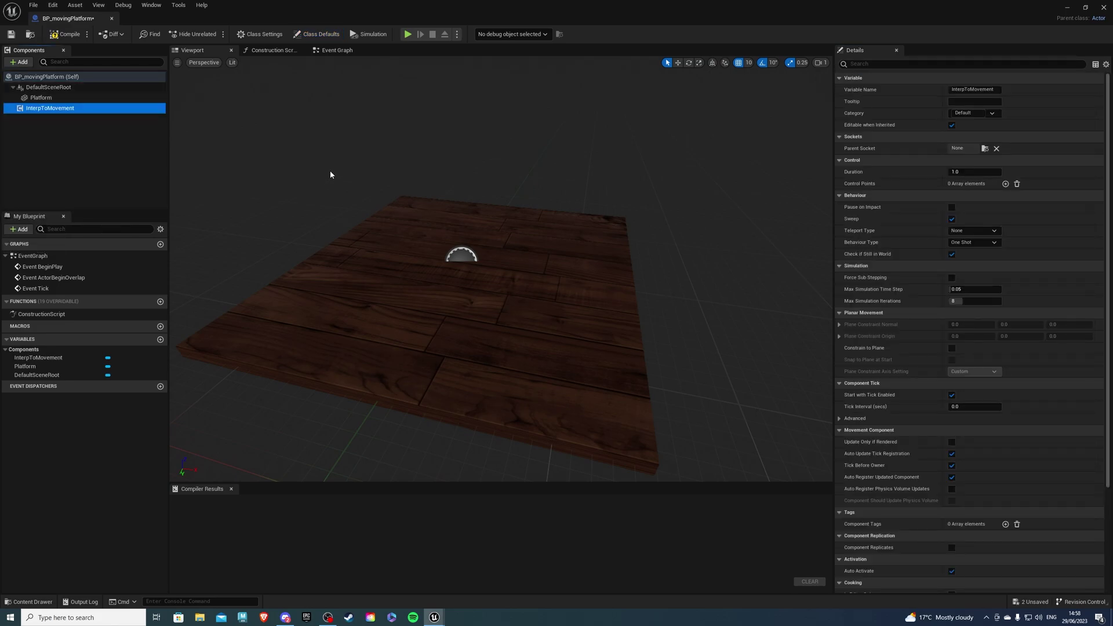
right_drag(407, 176, 389, 178)
key(s)
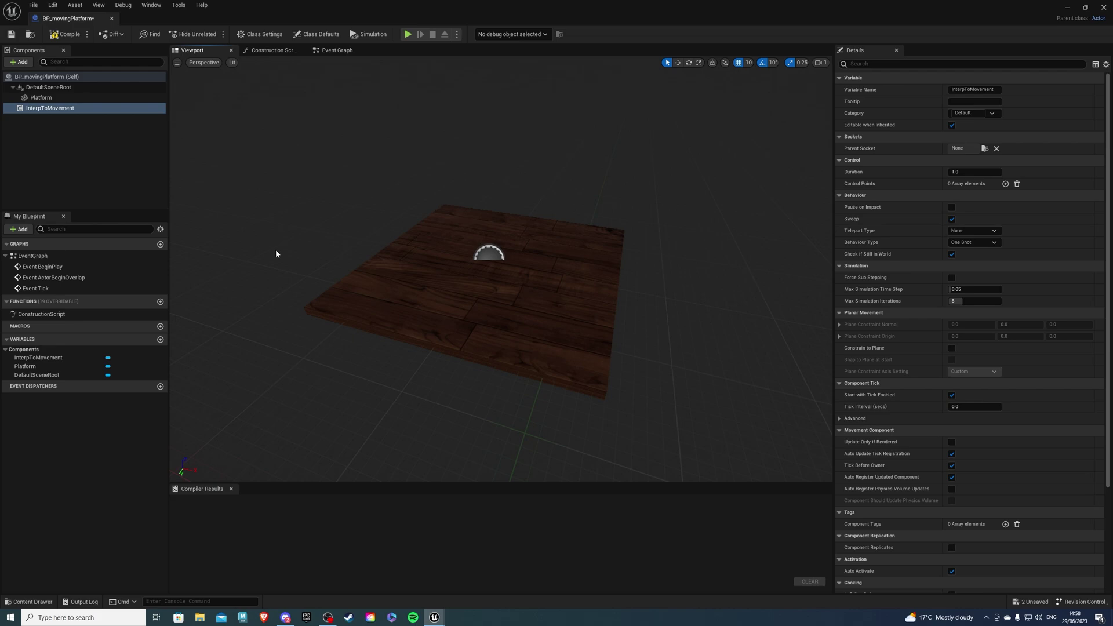
Create a Vector variable named Destination and enable Instance Editable and Show 3D Widget for it
click(161, 340)
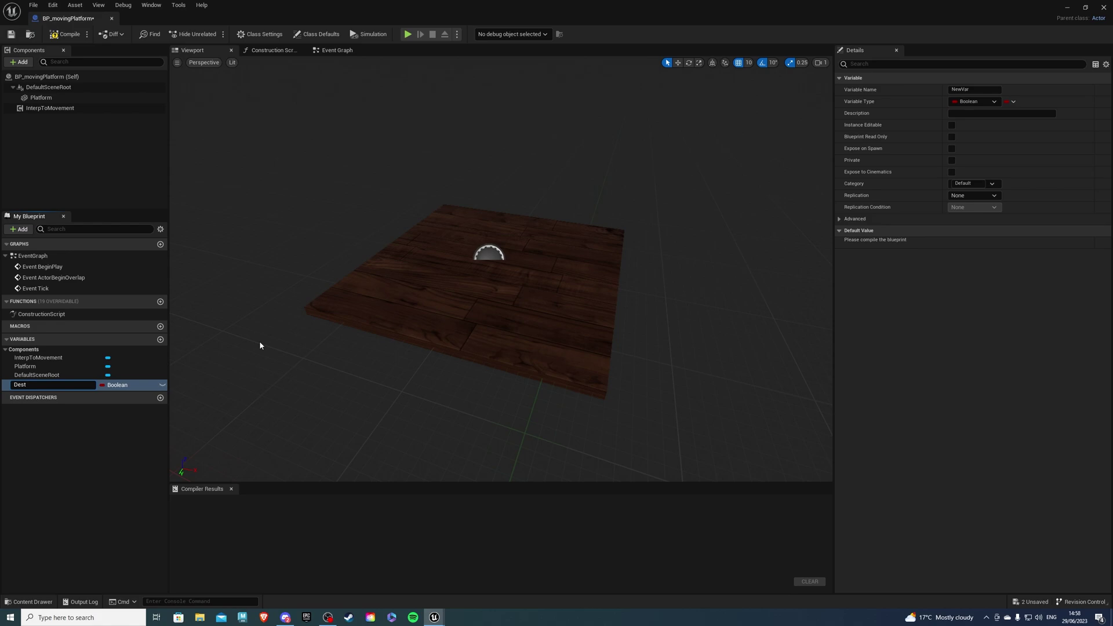
text(Destination)
key(Return)
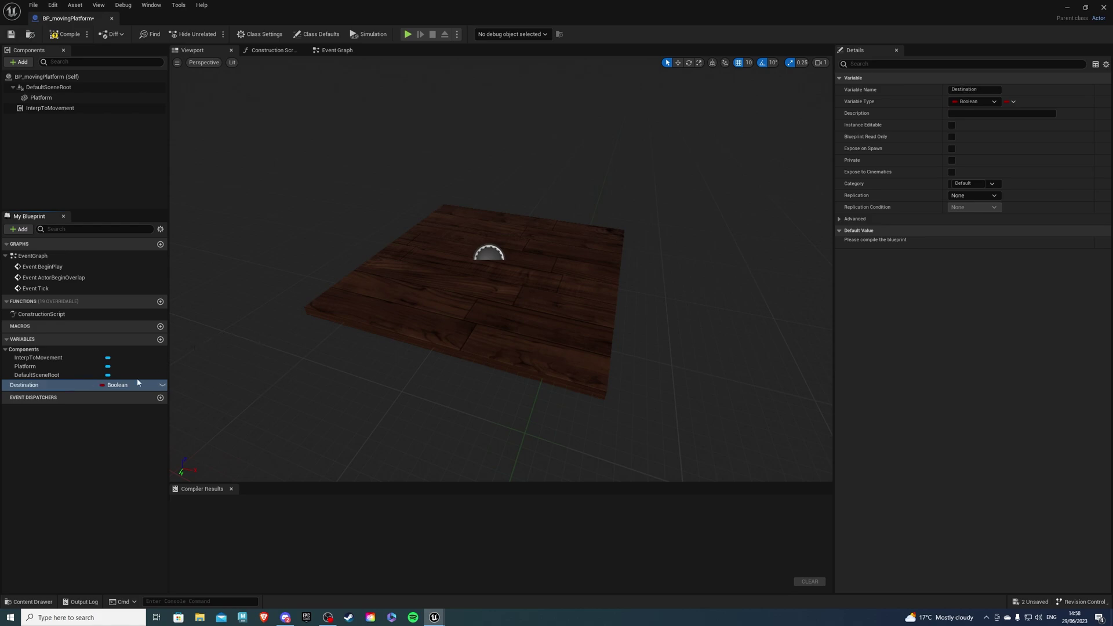
click(118, 385)
click(122, 478)
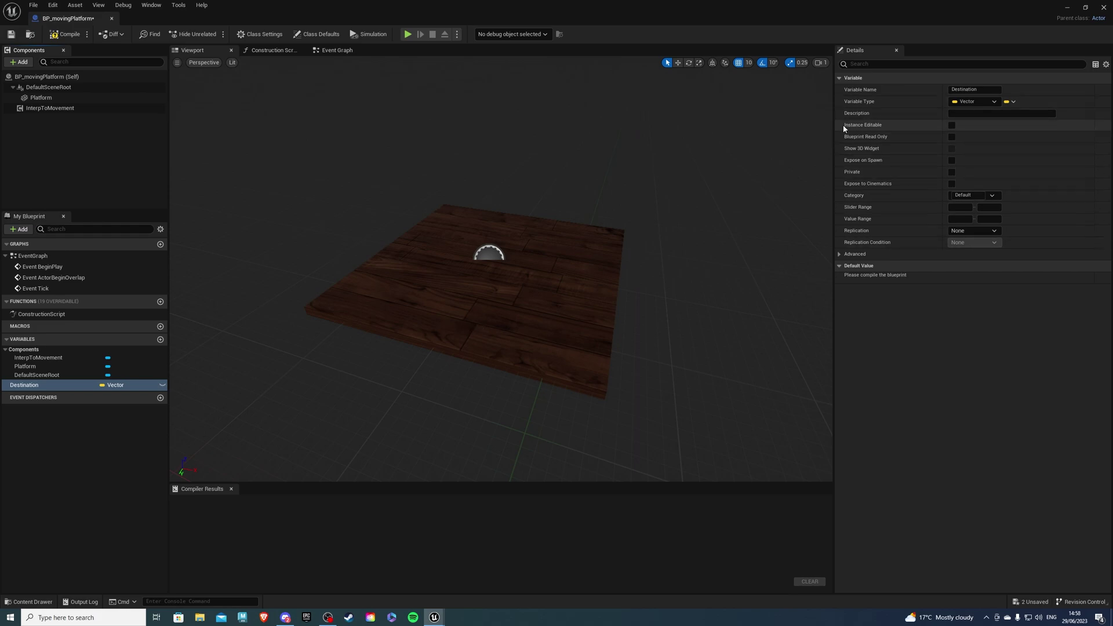
click(951, 126)
click(951, 149)
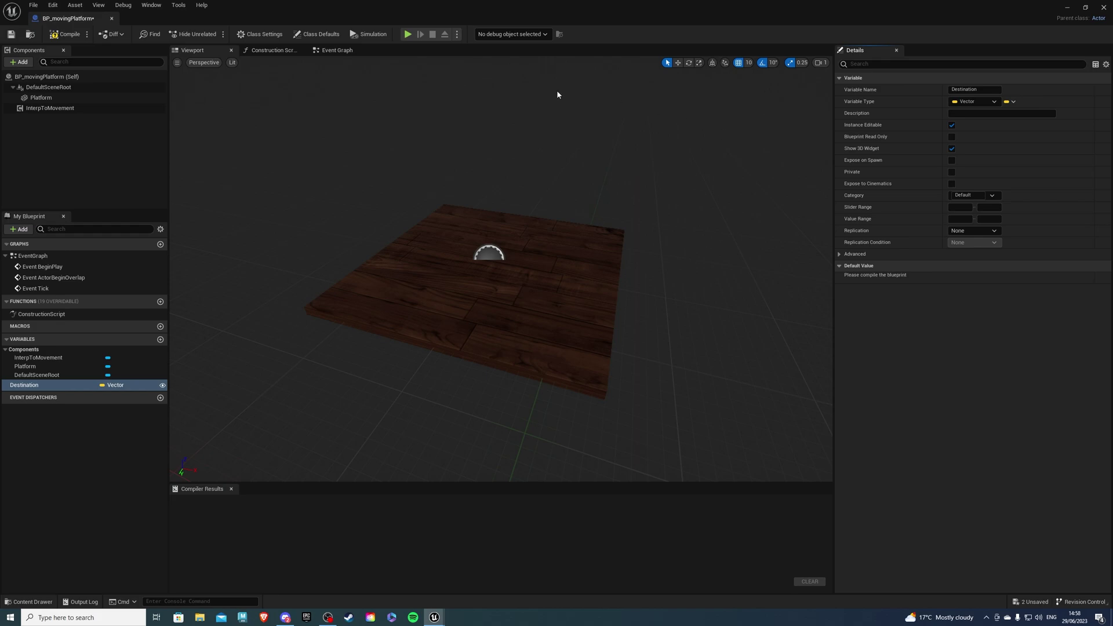
In the Construction Script, add an Add Control Point Position node targeting an Interp To Movement reference and connect it to the script's execution output
click(272, 50)
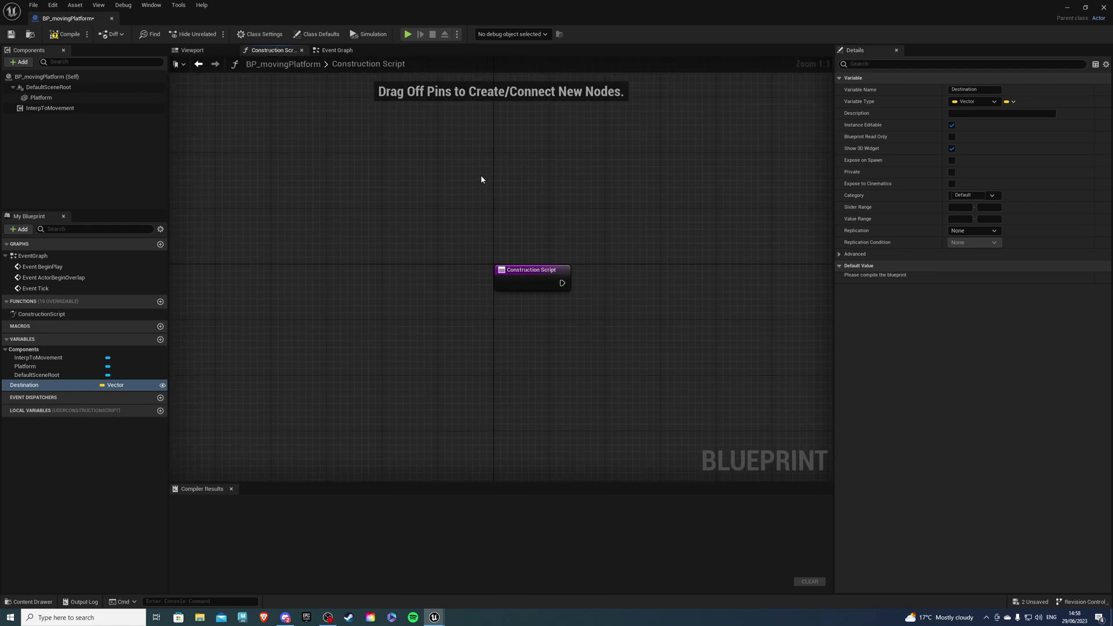
drag(36, 108, 511, 237)
text(add con)
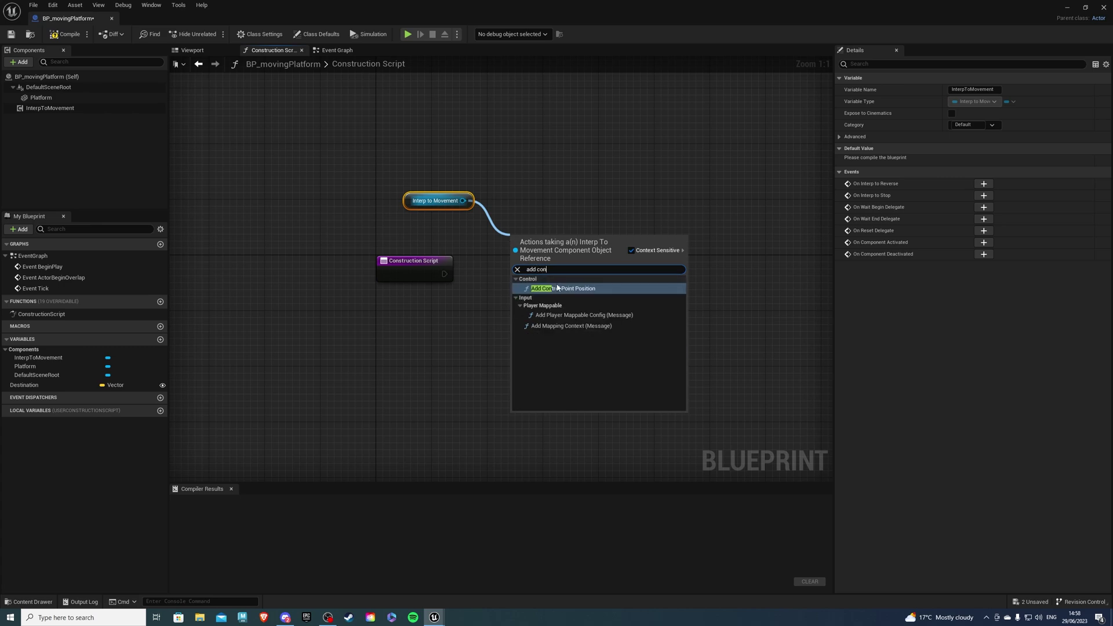
key(Return)
drag(444, 274, 568, 261)
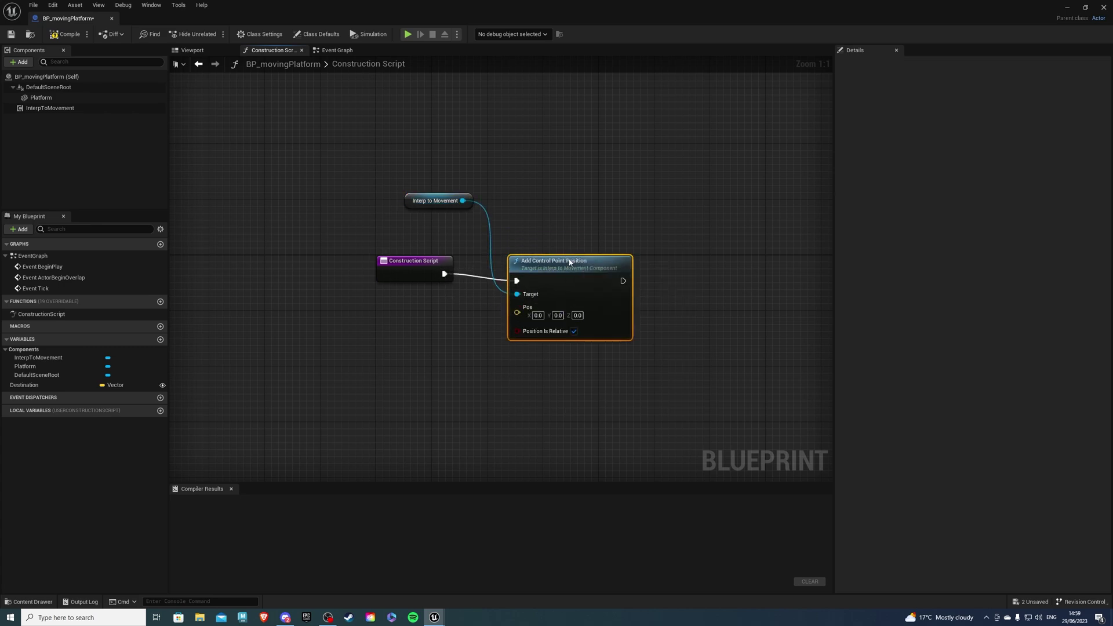
right_drag(568, 262, 507, 269)
click(377, 217)
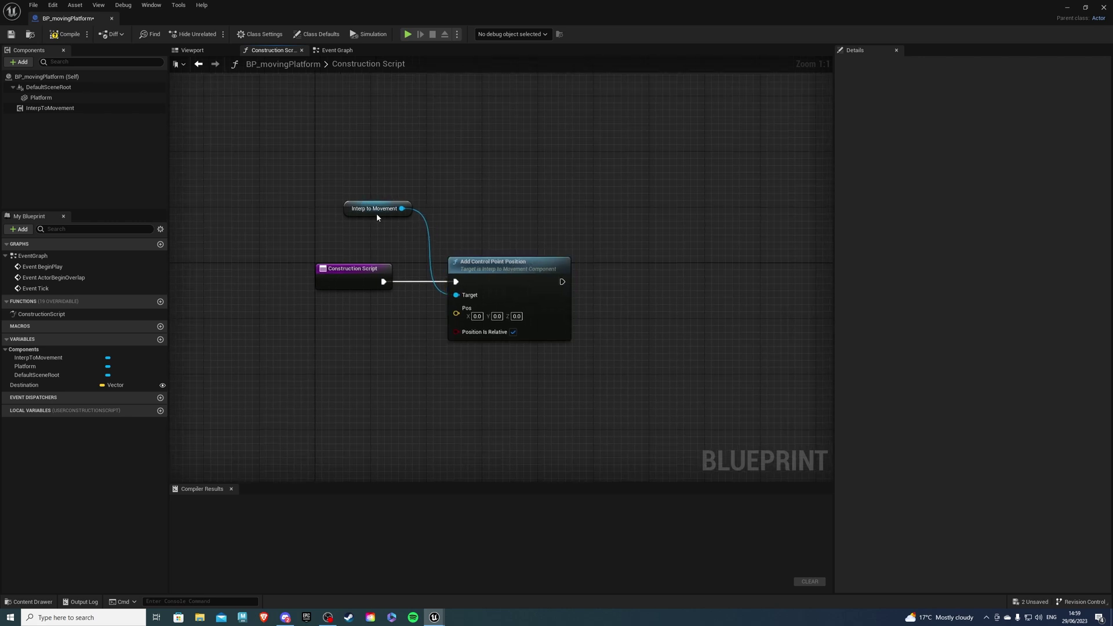
Duplicate the Interp to Movement reference and Add Control Point Position node, and chain the copy after the first node's execution output
drag(382, 217, 402, 230)
click(472, 223)
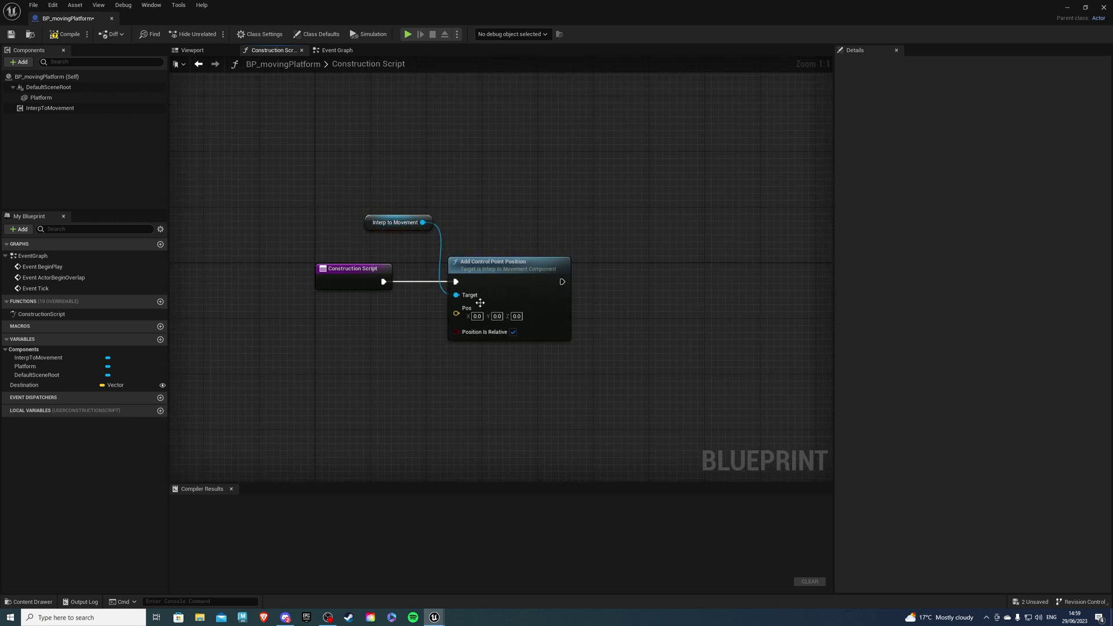
drag(577, 373, 420, 200)
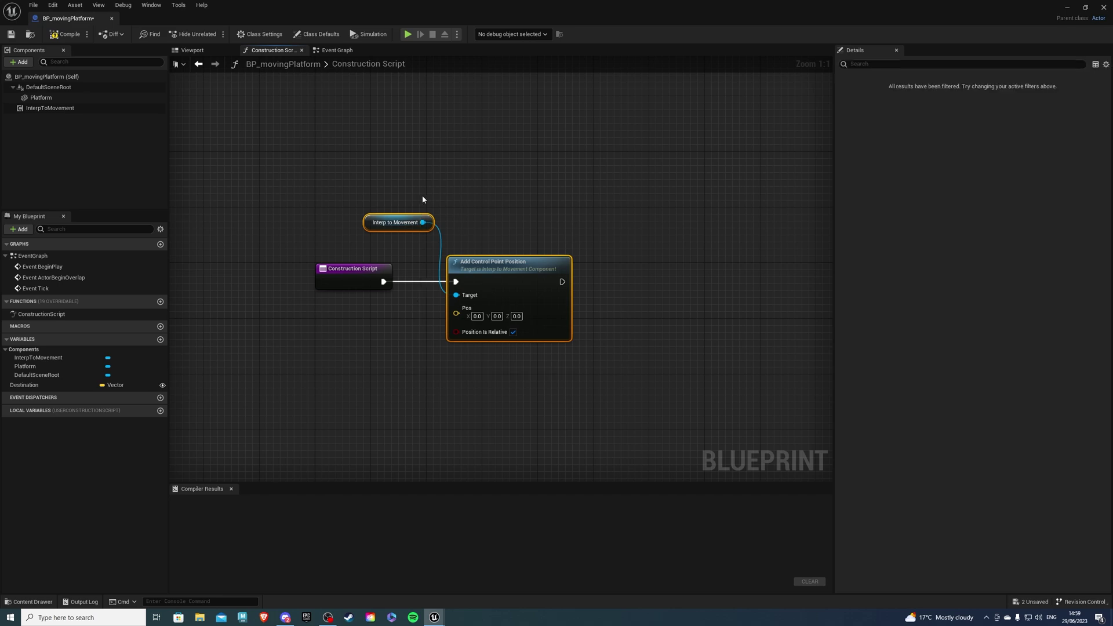
right_drag(550, 195, 414, 177)
drag(497, 444, 302, 200)
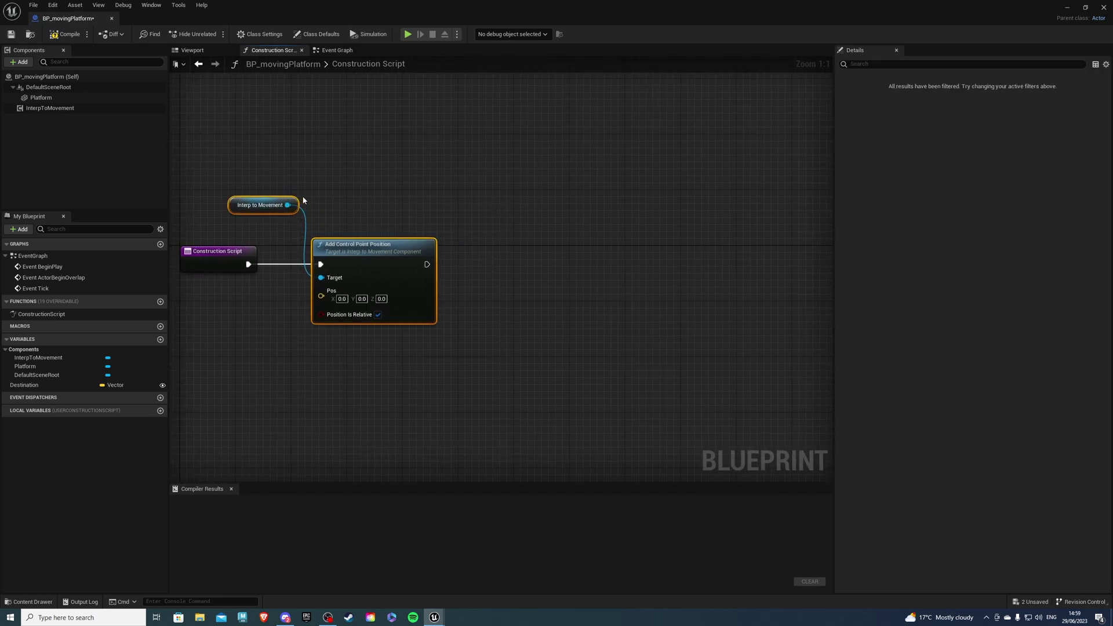
key(ctrl+c)
key(ctrl+v)
drag(428, 264, 597, 261)
mouse_move(603, 252)
mouse_down()
mouse_move(577, 259)
mouse_move(605, 259)
mouse_up()
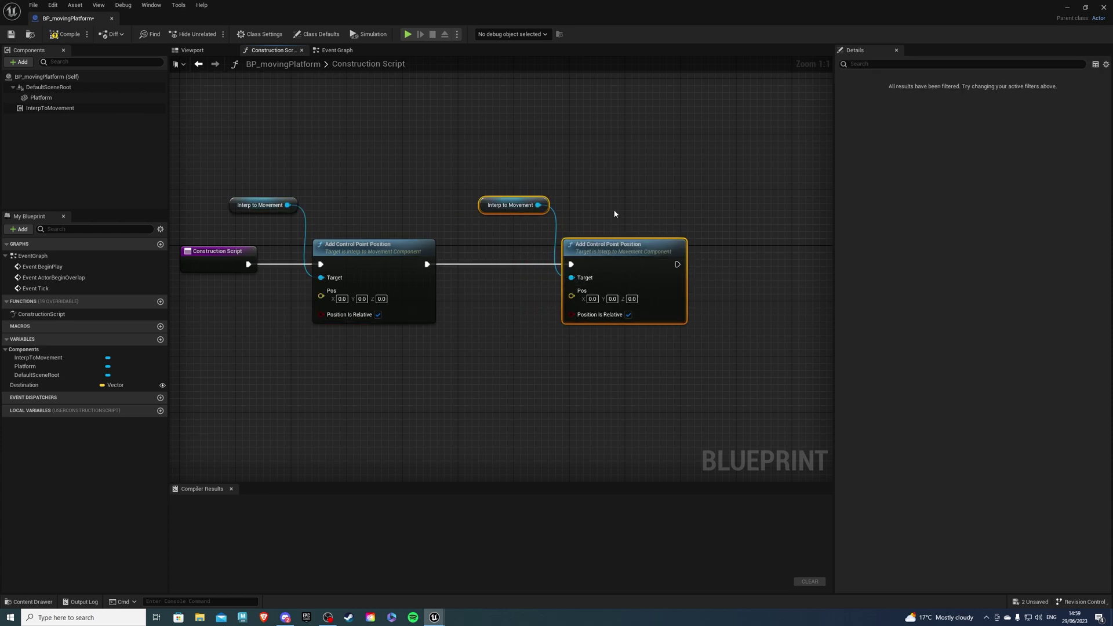
Add a getter for the Destination variable and connect it to the second Add Control Point Position node's Pos input
click(614, 214)
drag(26, 385, 571, 302)
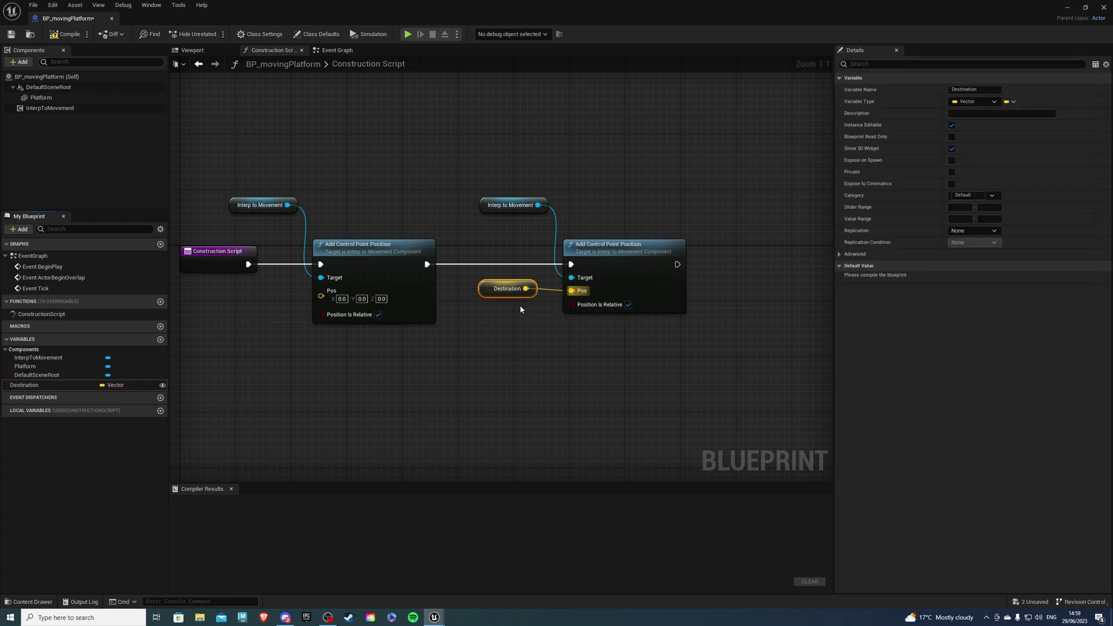
click(495, 326)
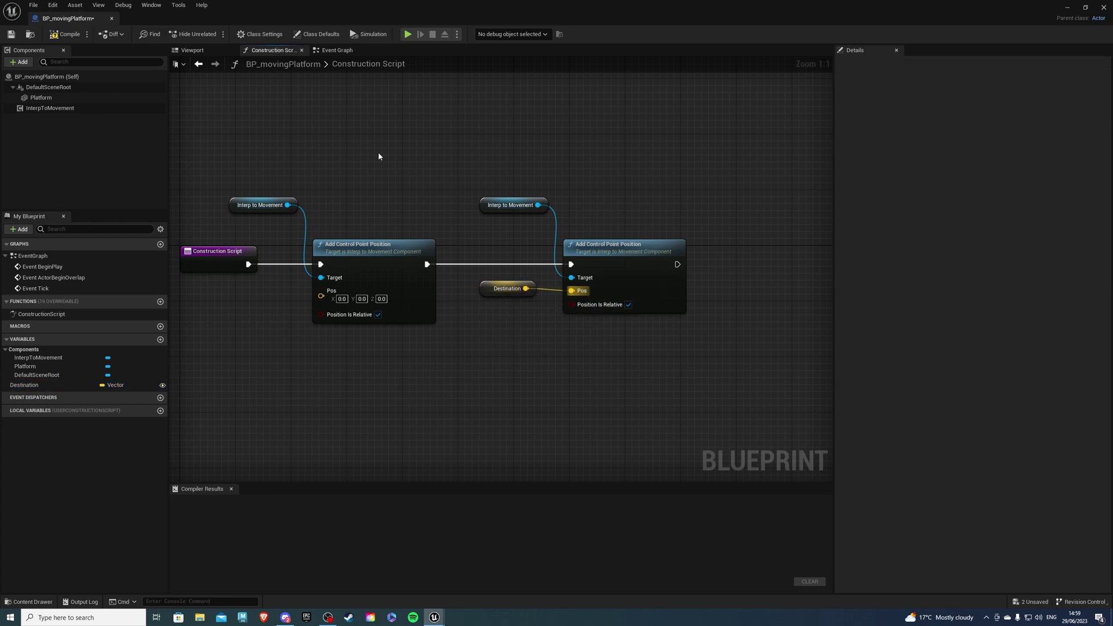
Set the InterpToMovement component's Behaviour Type to Ping Pong
click(50, 108)
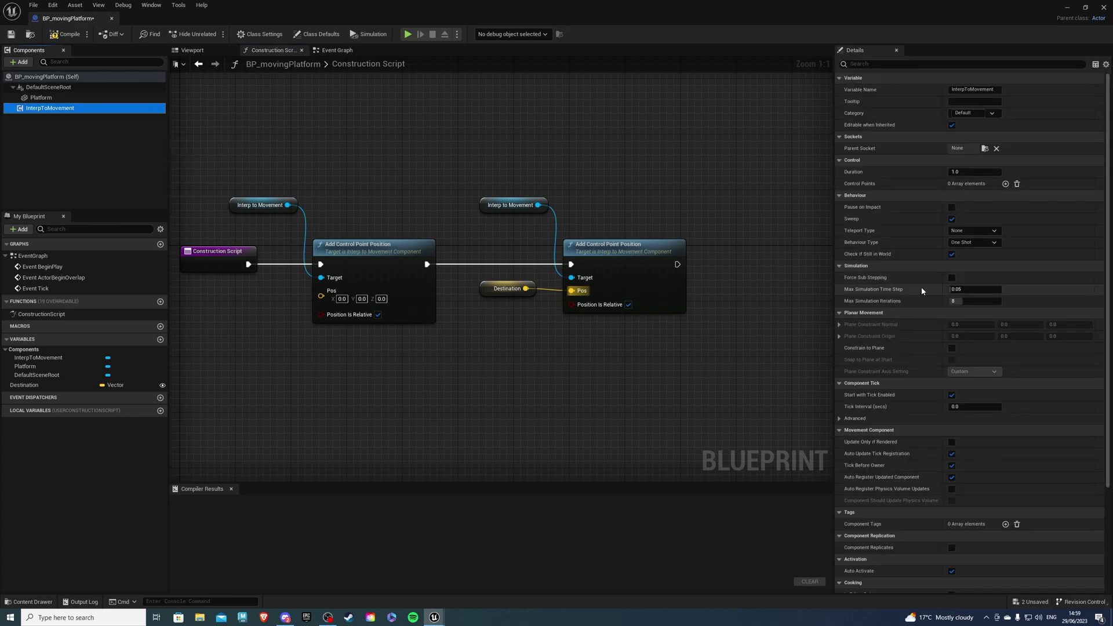
click(971, 243)
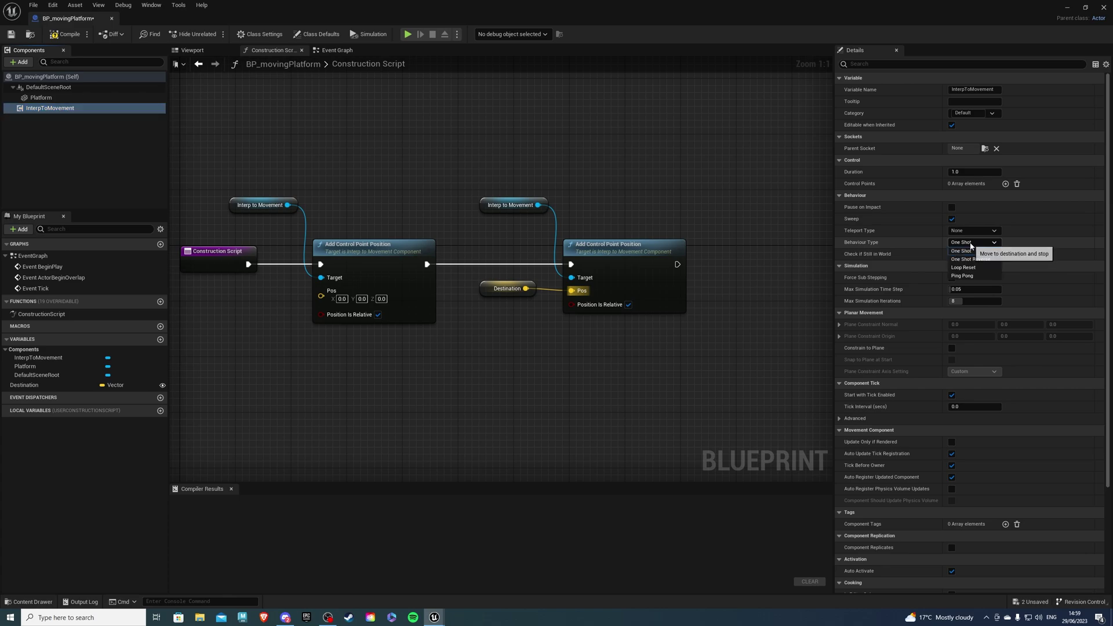
click(963, 276)
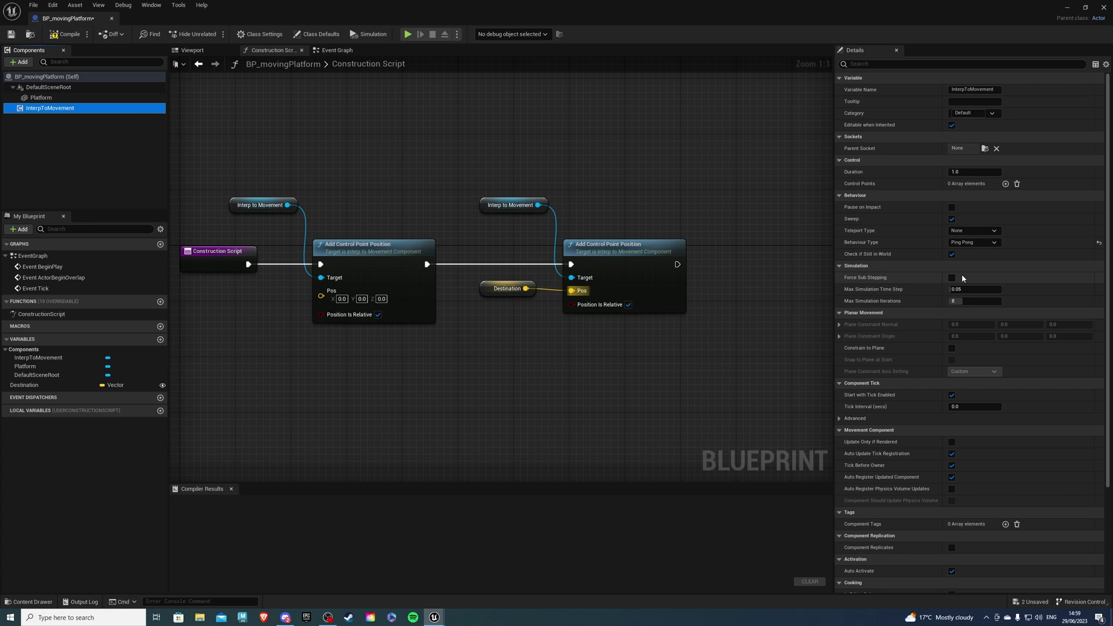
Set the InterpToMovement component's Duration to 5 and compile the Blueprint
click(972, 173)
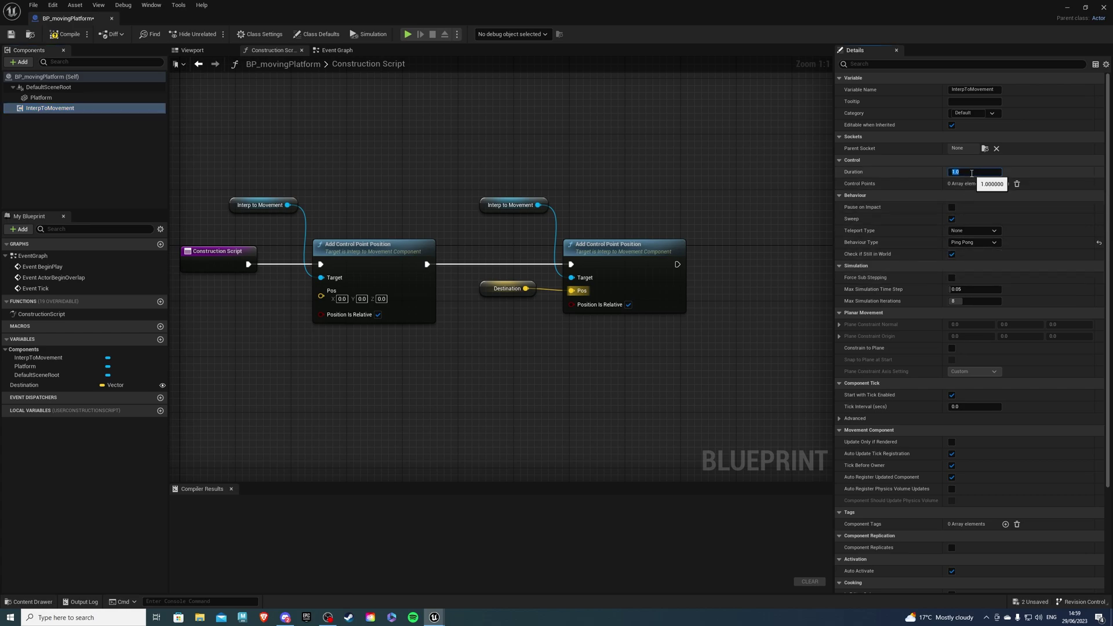
text(55)
key(BackSpace)
key(Return)
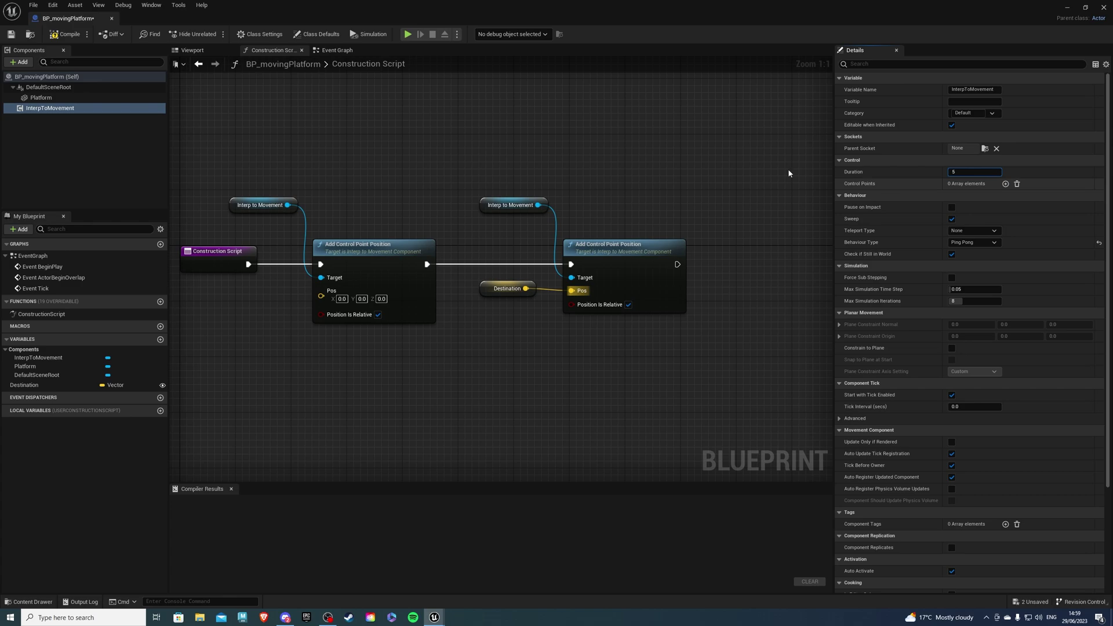
click(57, 36)
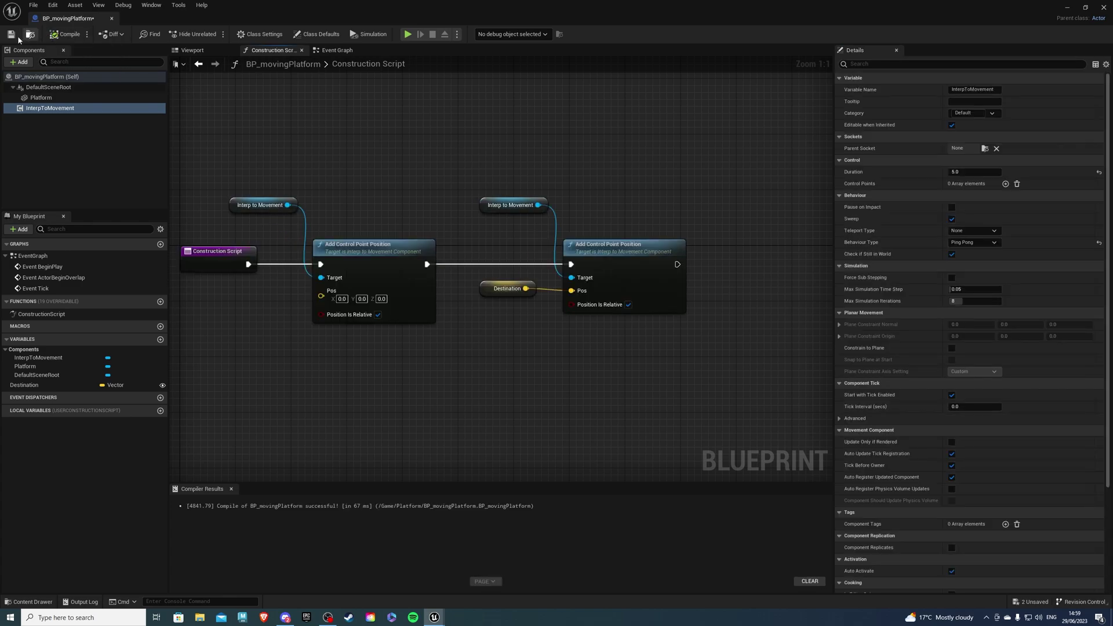
Return to the World level and place a BP_movingPlatform instance above the landscape at about X 160, Y -70
click(1067, 7)
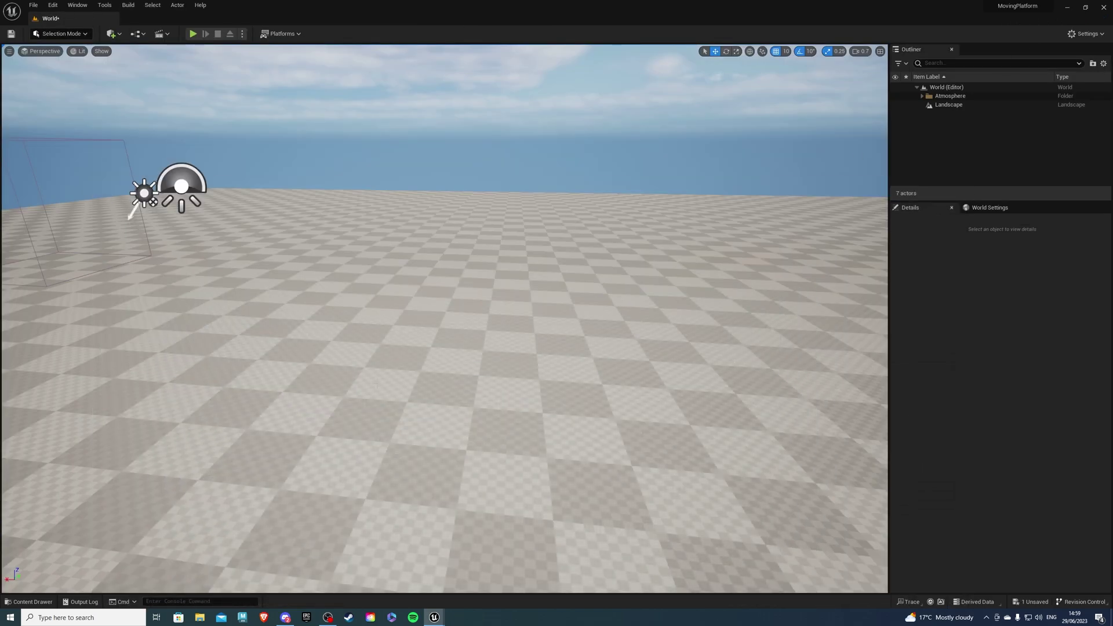
click(29, 601)
drag(203, 458, 455, 290)
right_drag(521, 331, 534, 374)
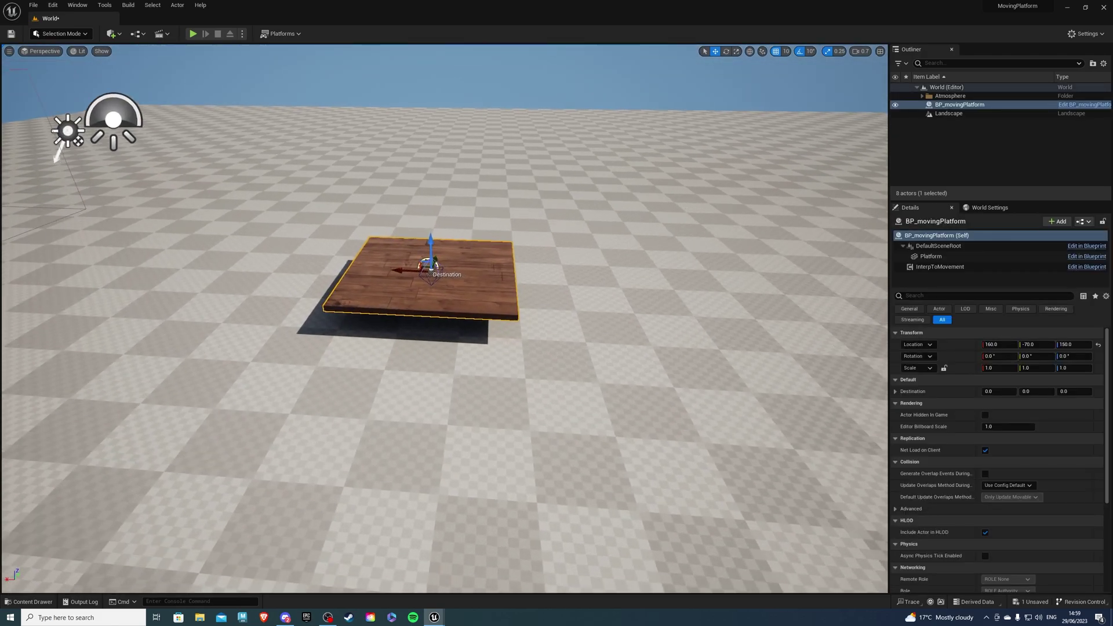
Move the placed platform's Destination 3D widget along the X axis to about -780
right_drag(402, 325, 402, 349)
click(411, 349)
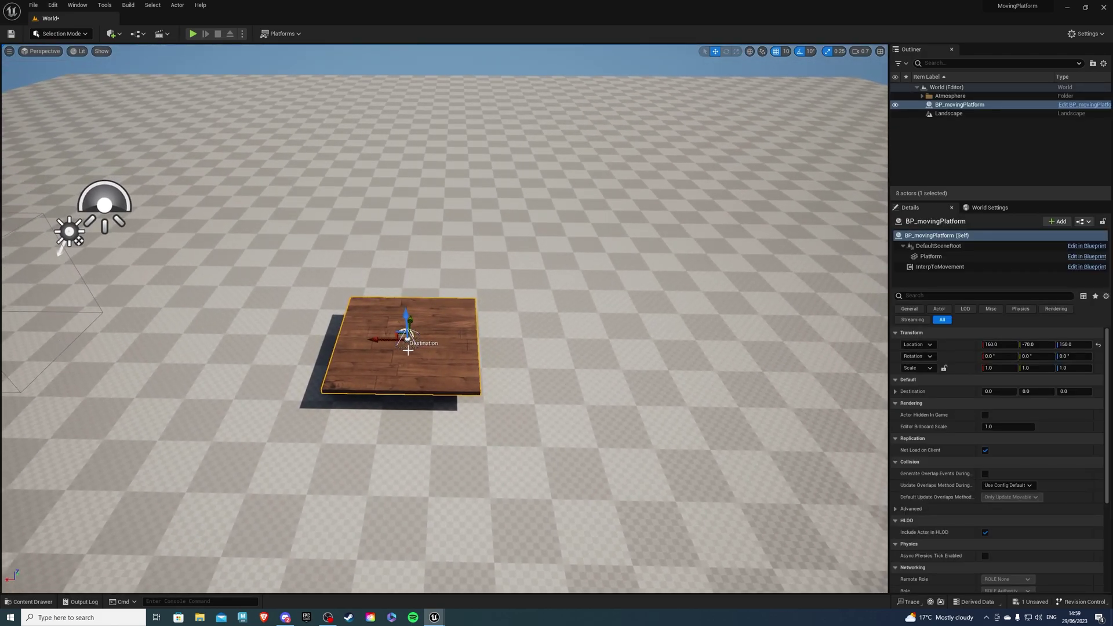
drag(375, 339, 751, 337)
right_drag(751, 337, 753, 313)
Play-test the level by running the character around the platform to check its back-and-forth movement, and end the session
click(193, 34)
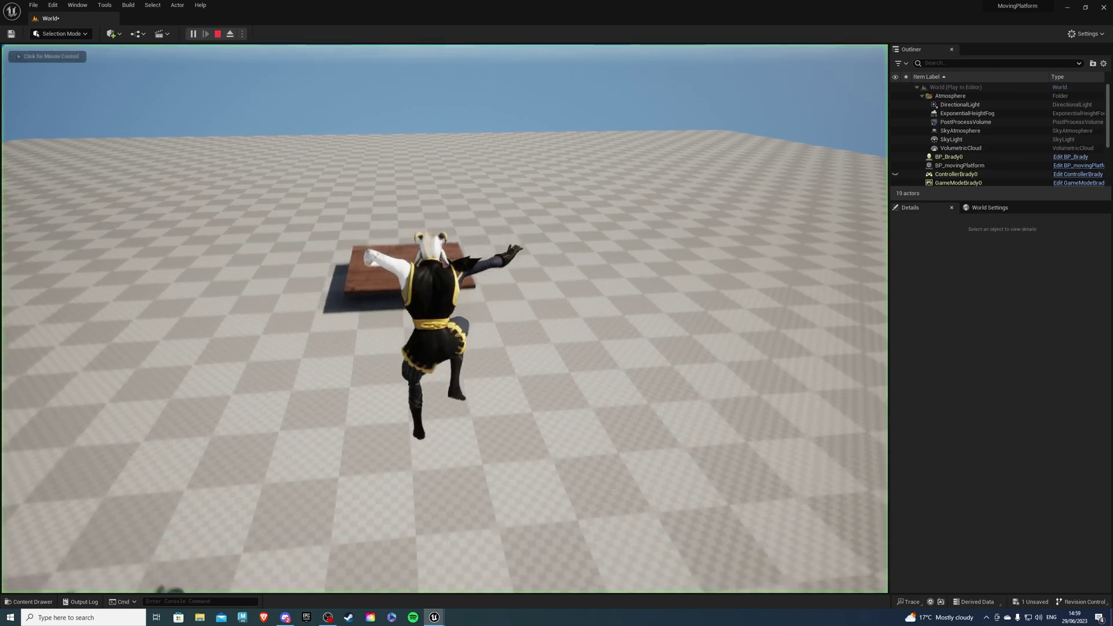
key(w)
key(d)
key(d)
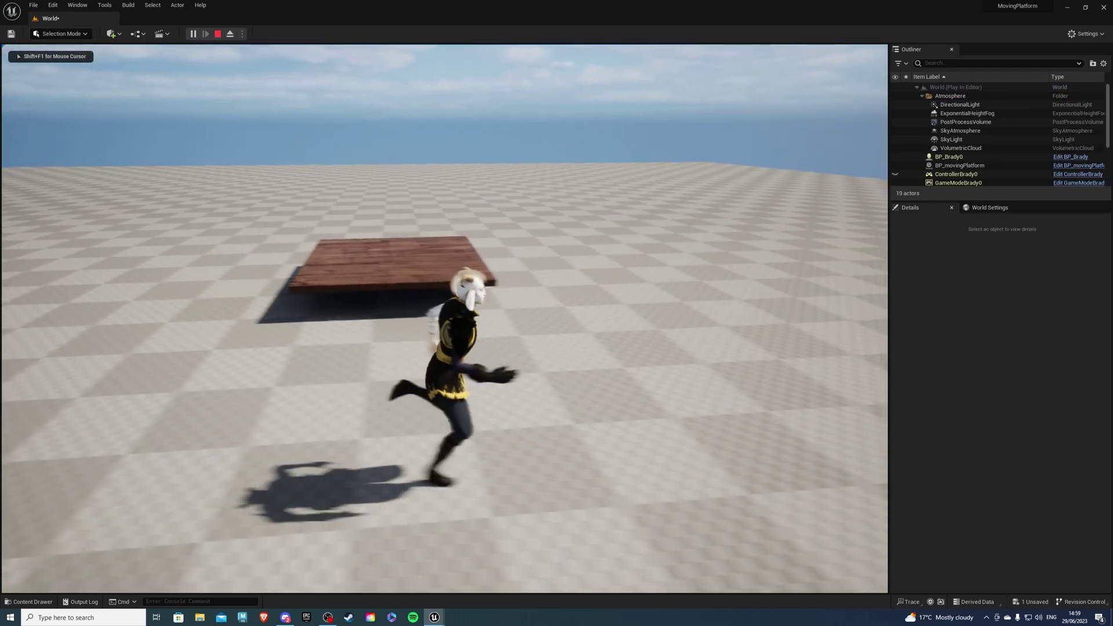
key(w)
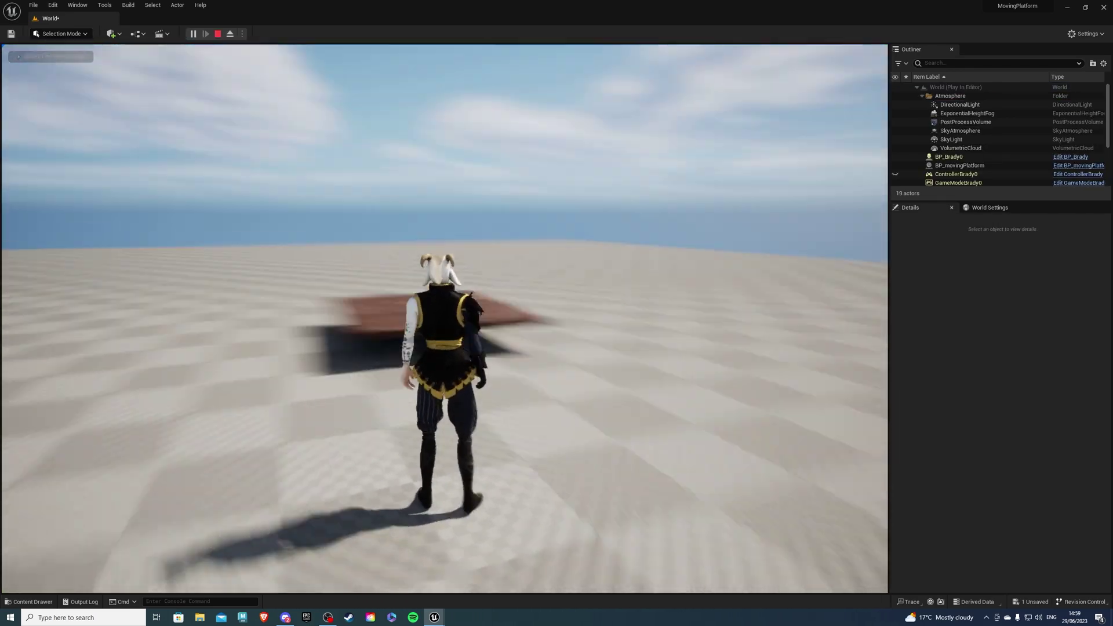
key(a)
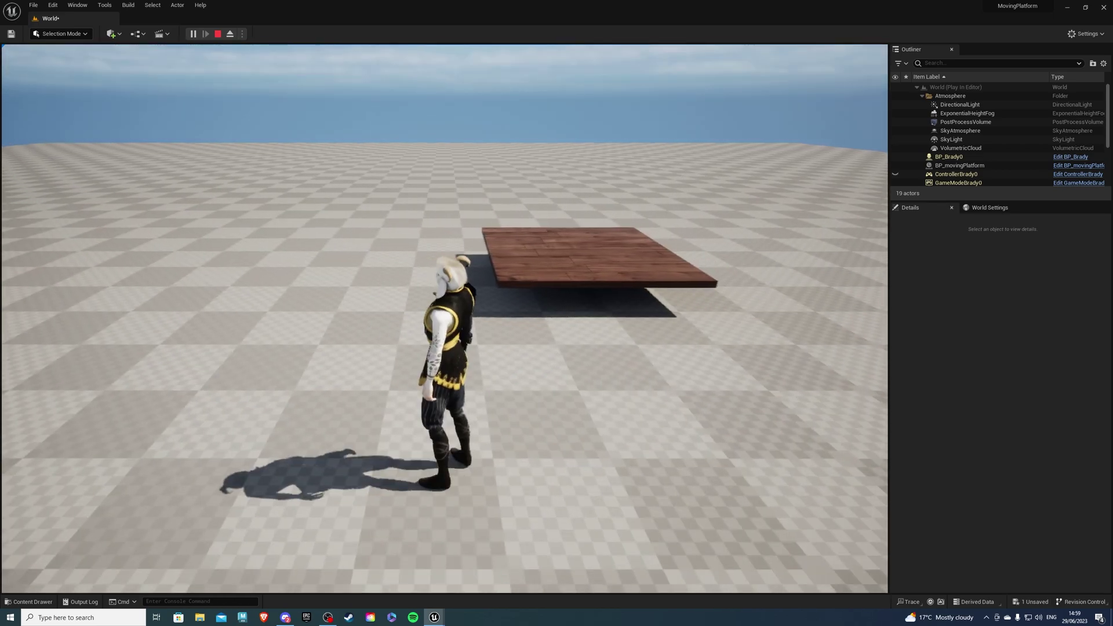
key(Escape)
Set the Duration of the placed platform's InterpToMovement component to 1
key(a)
mouse_move(466, 225)
right_down()
mouse_move(440, 226)
mouse_move(452, 226)
right_up()
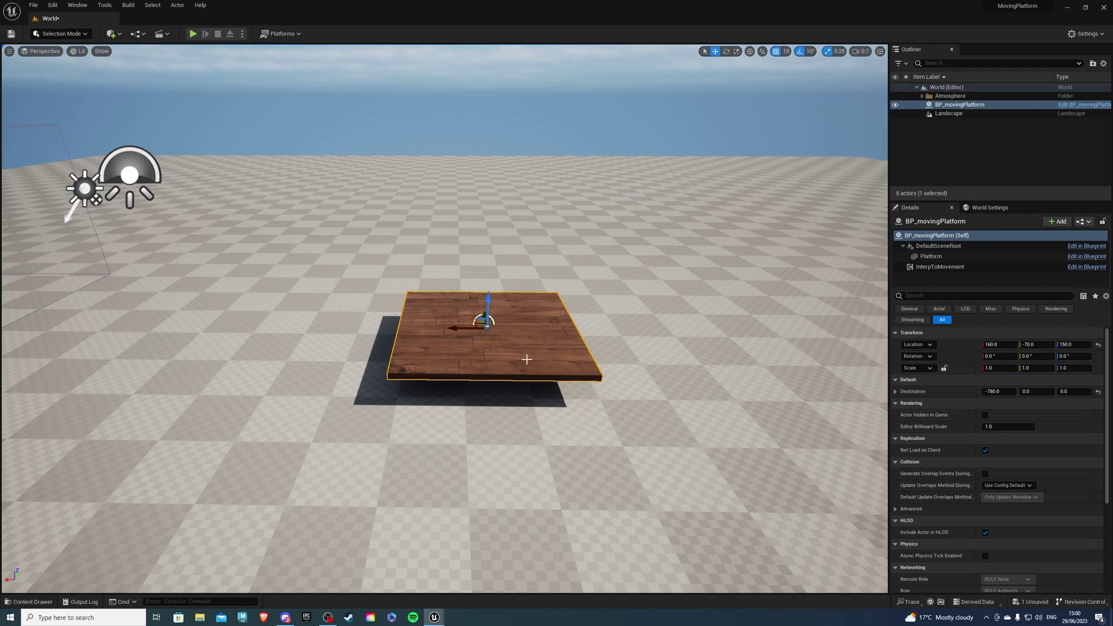
click(940, 266)
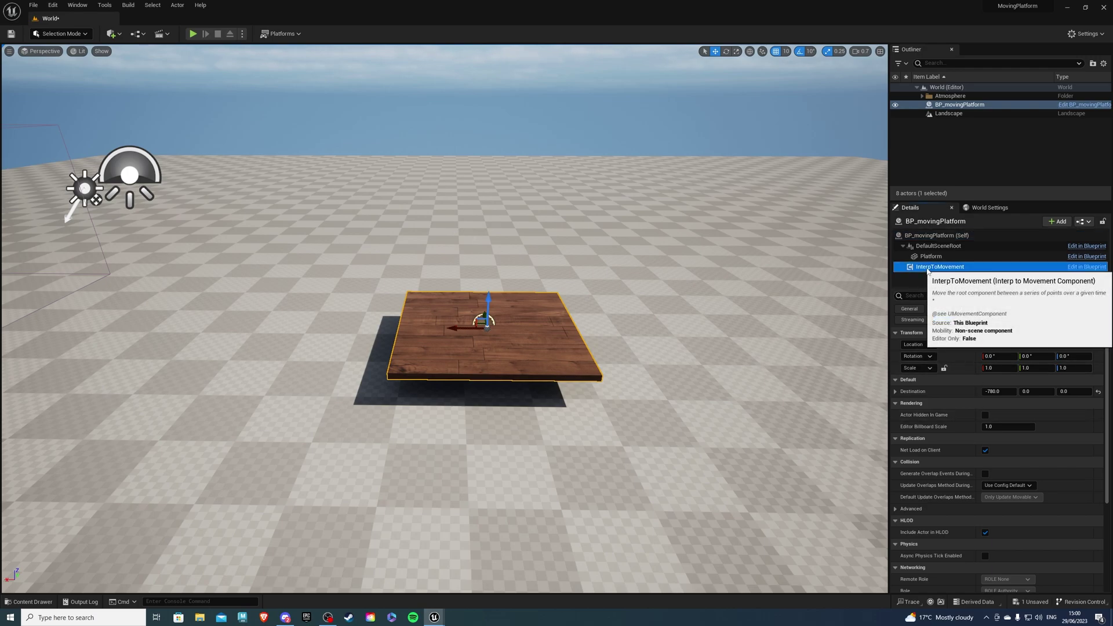
click(1008, 333)
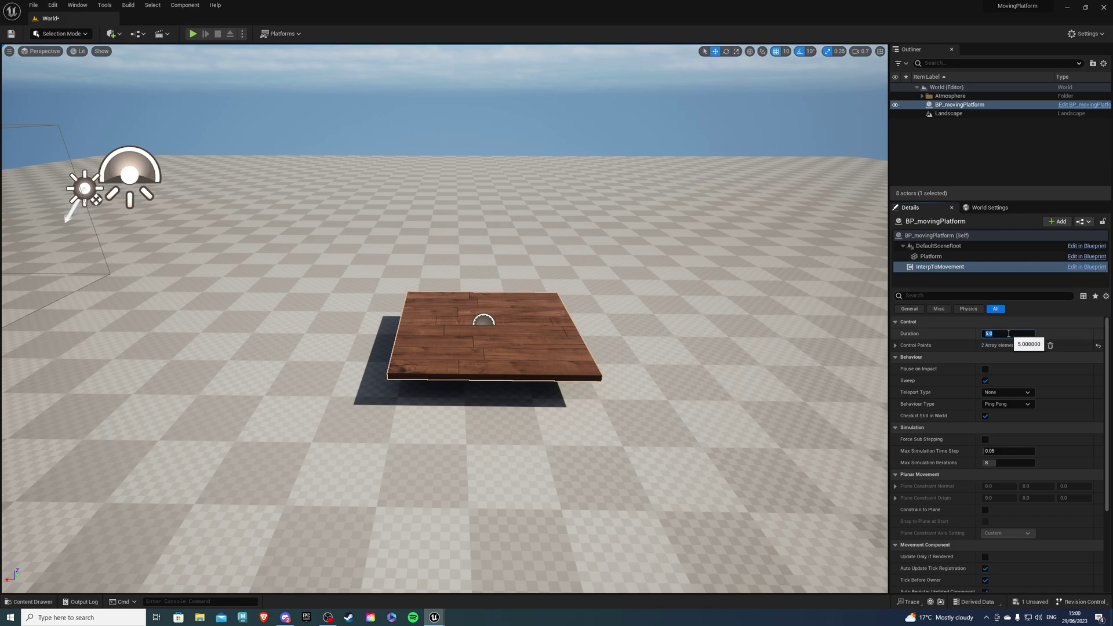
key(Return)
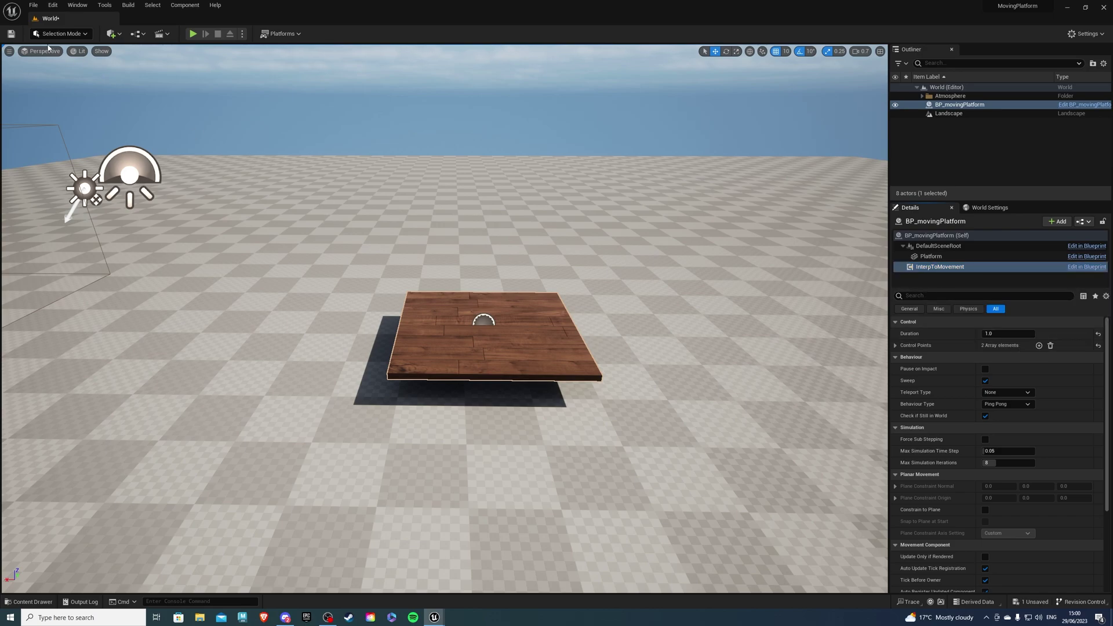
Play-test the level again with the character near the platform to check its movement speed at the 1-second duration
click(193, 34)
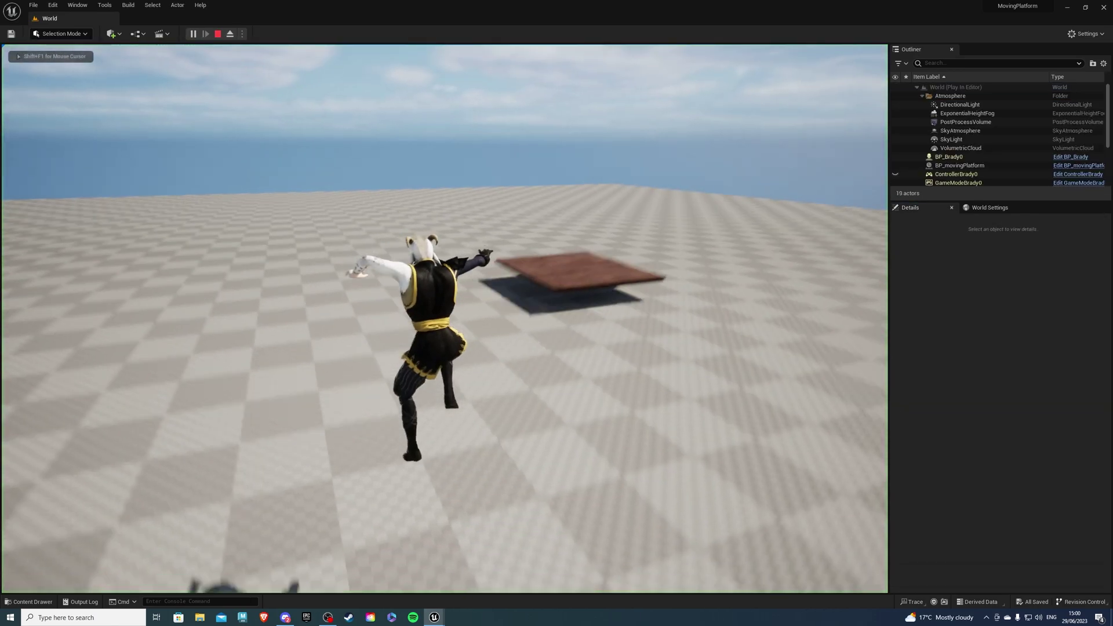
key(w)
key(s)
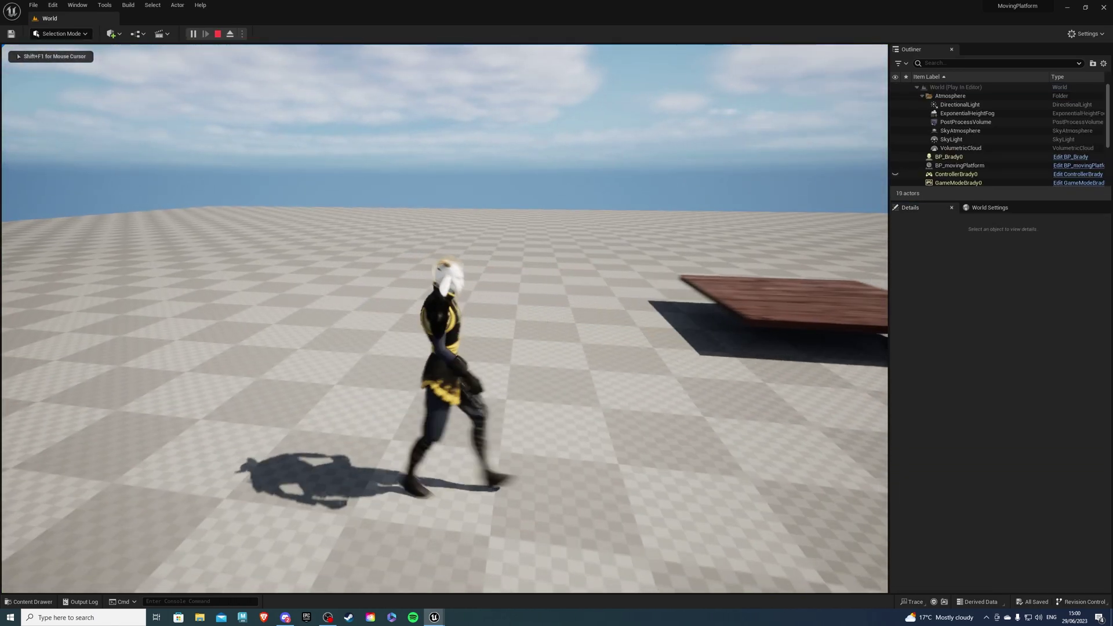